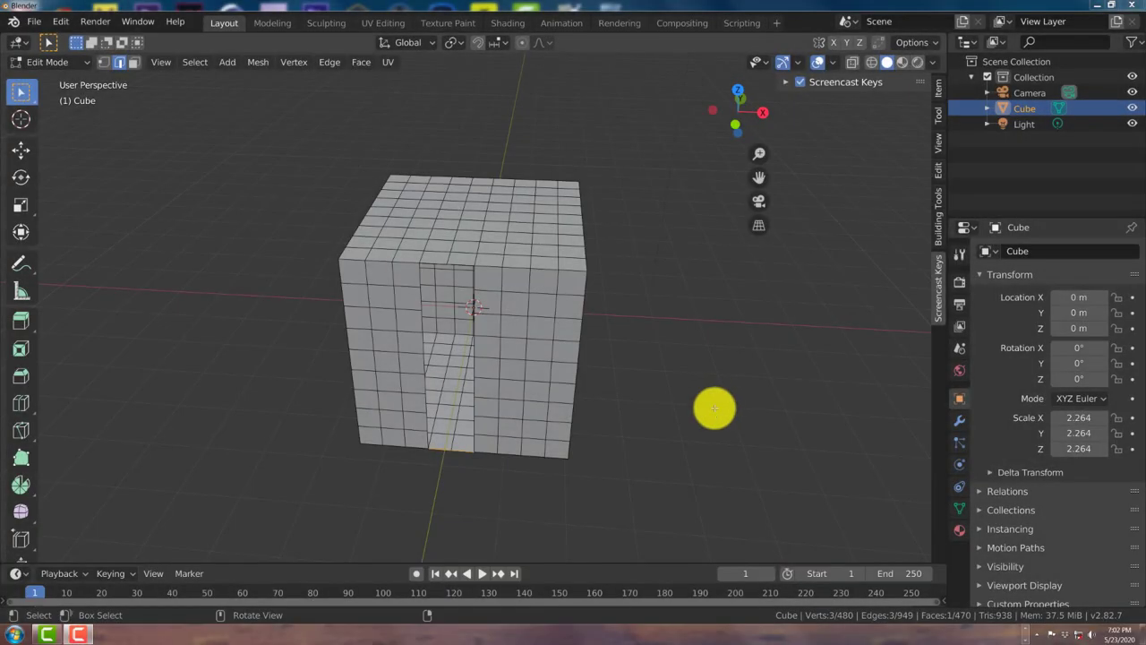
Orbit the viewport around the holed, subdivided cube.
middle_drag(714, 402, 685, 407)
middle_drag(580, 449, 530, 473)
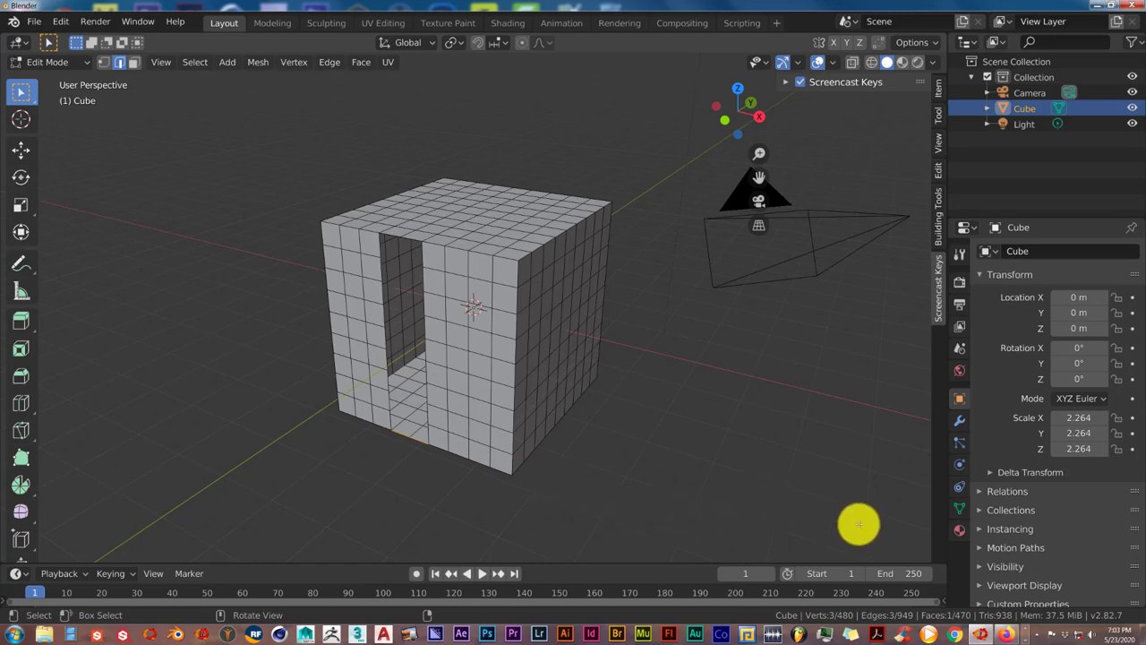
Bring up the YouTube tutorial page in the browser to read its comments.
click(1009, 631)
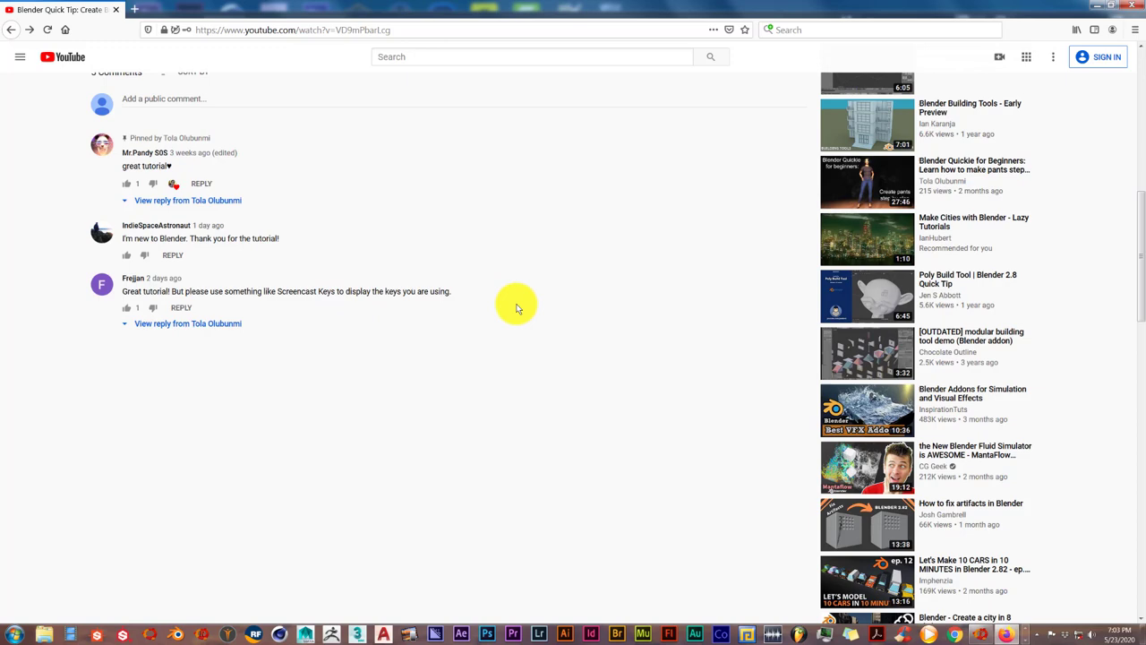
click(1096, 5)
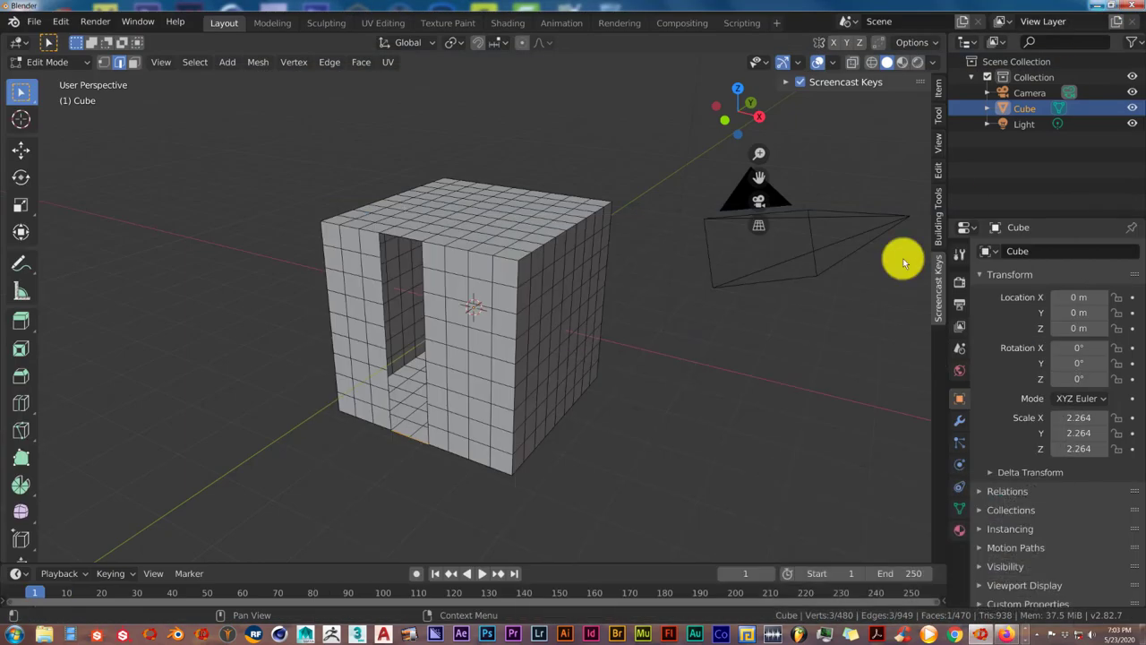
middle_drag(322, 501, 232, 527)
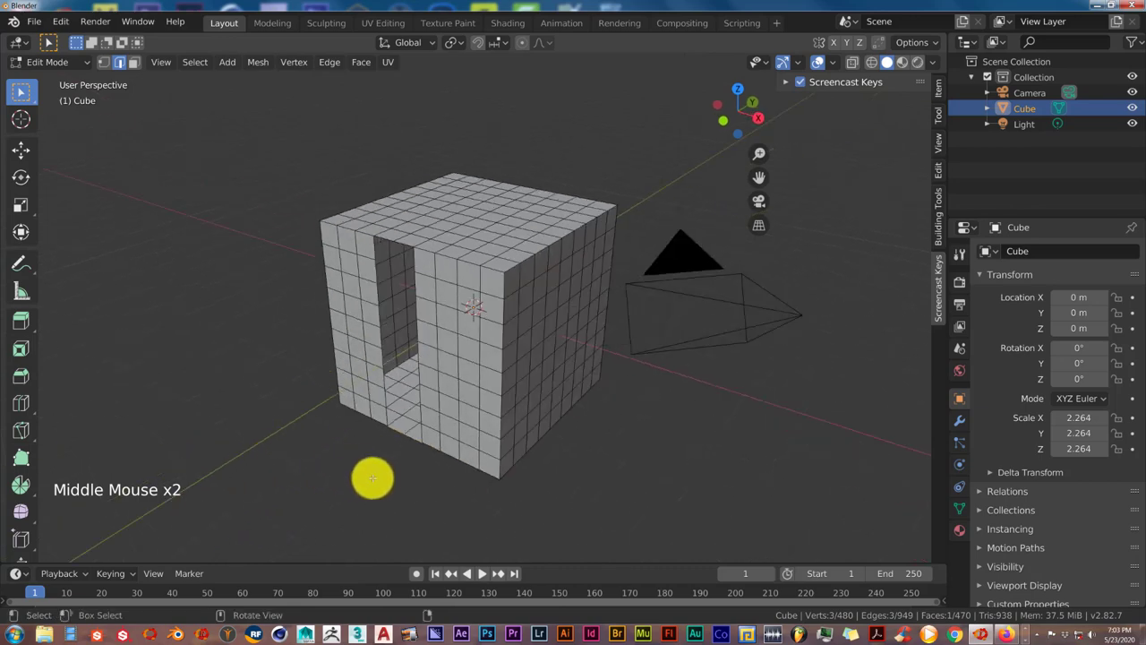
middle_drag(373, 475, 420, 450)
scroll(412, 461, up, 3)
scroll(437, 459, down, 1)
mouse_move(443, 330)
middle_down()
mouse_move(442, 314)
mouse_move(435, 332)
mouse_move(434, 322)
middle_up()
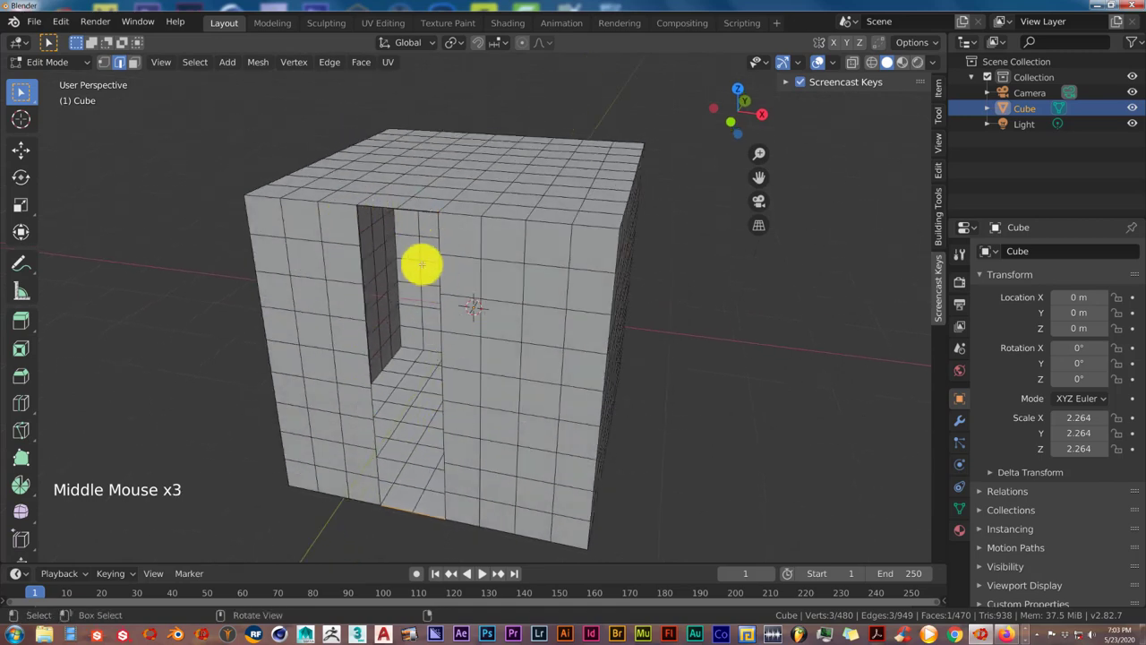
middle_drag(424, 335, 404, 402)
scroll(429, 380, down, 1)
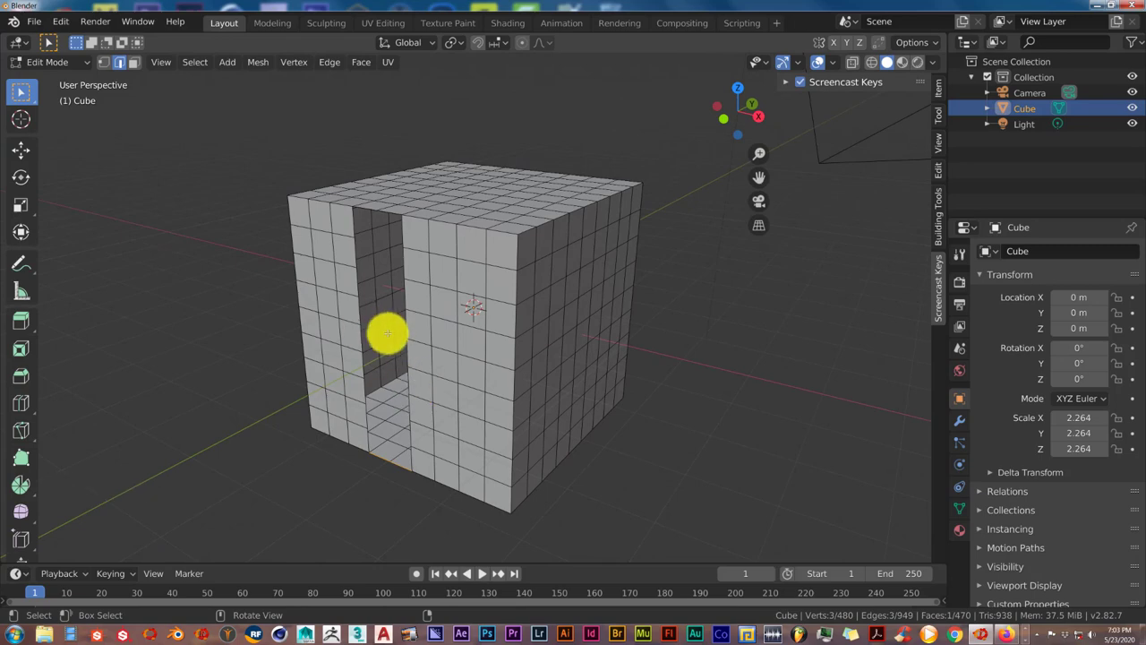
middle_drag(388, 333, 399, 337)
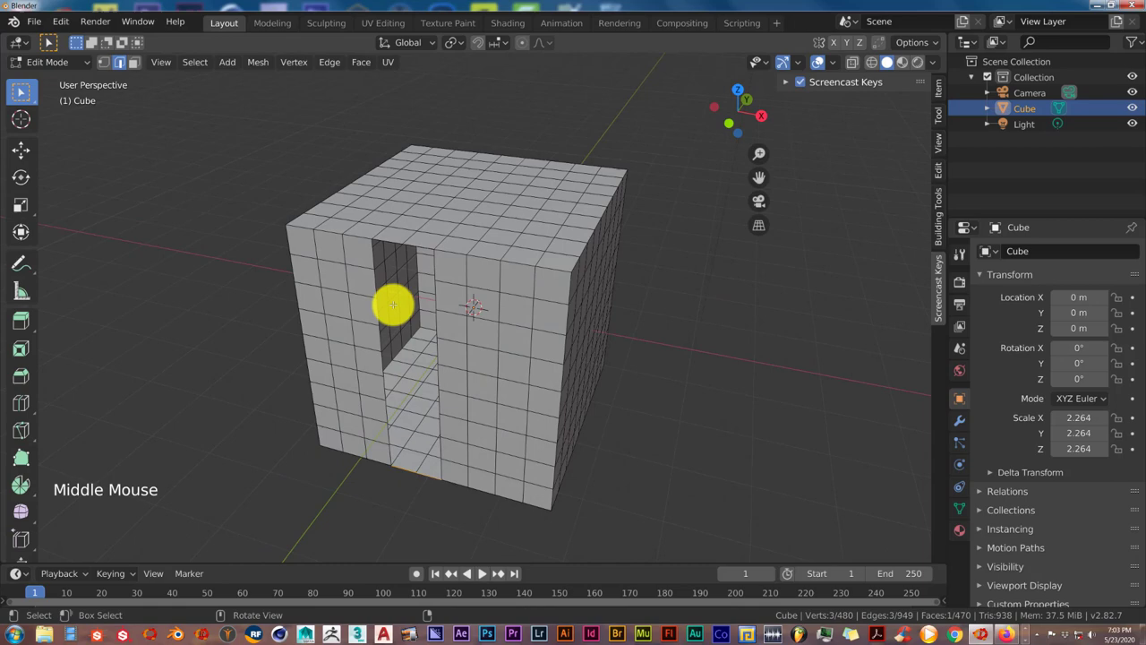
middle_drag(413, 251, 429, 248)
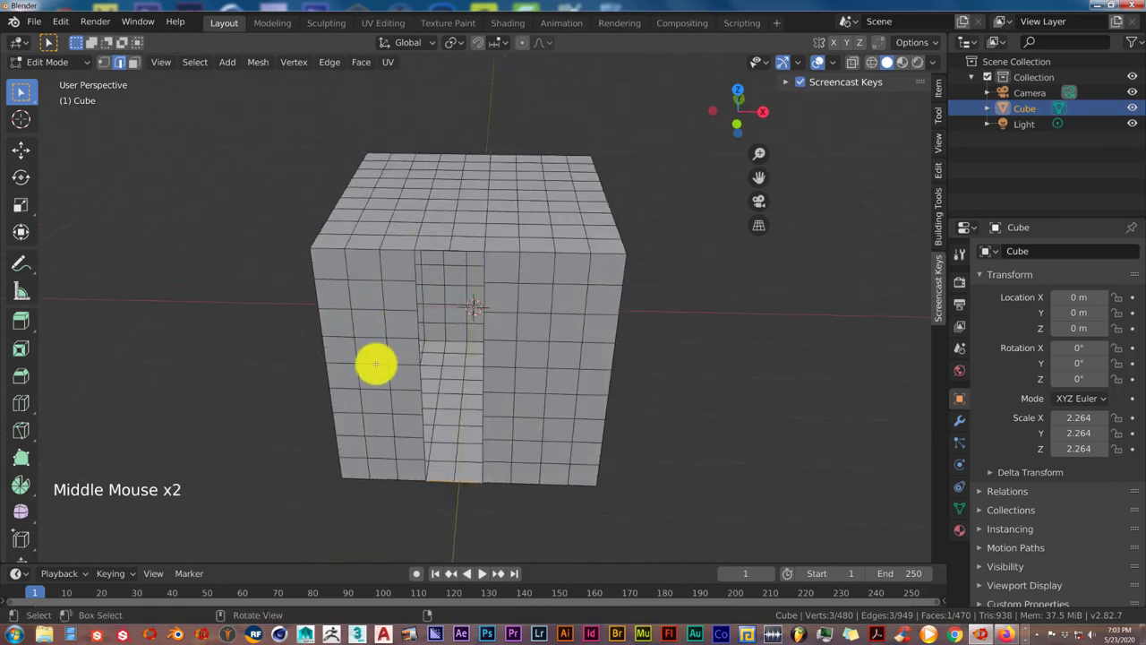
middle_drag(376, 364, 381, 338)
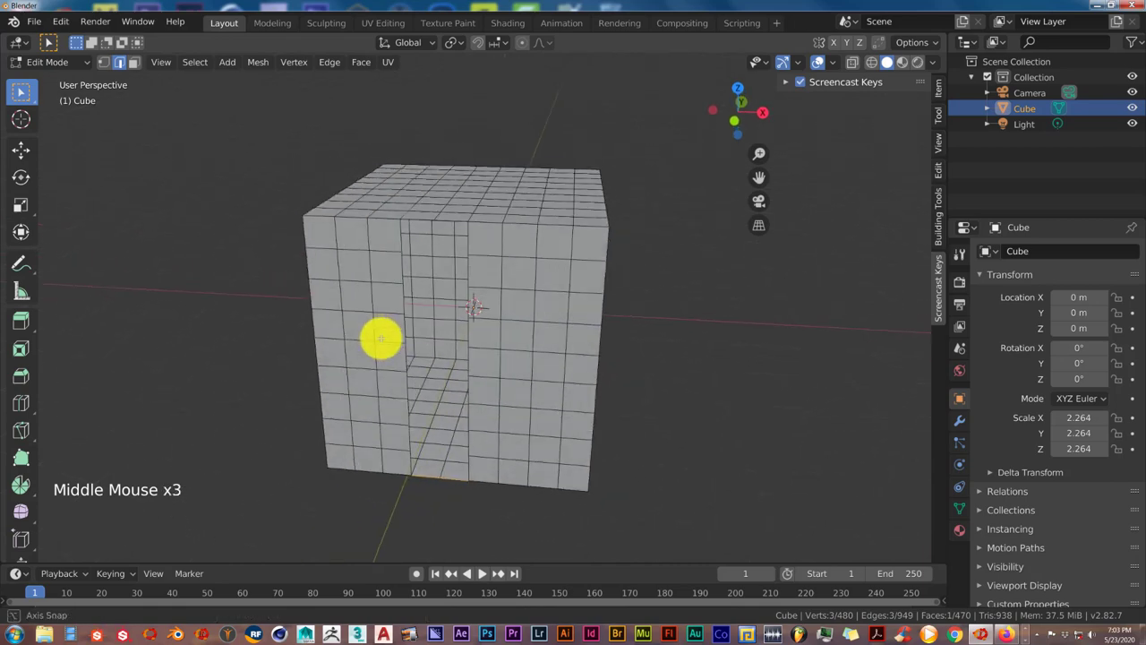
In vertex select mode, select the vertex at the top of the hole.
click(105, 62)
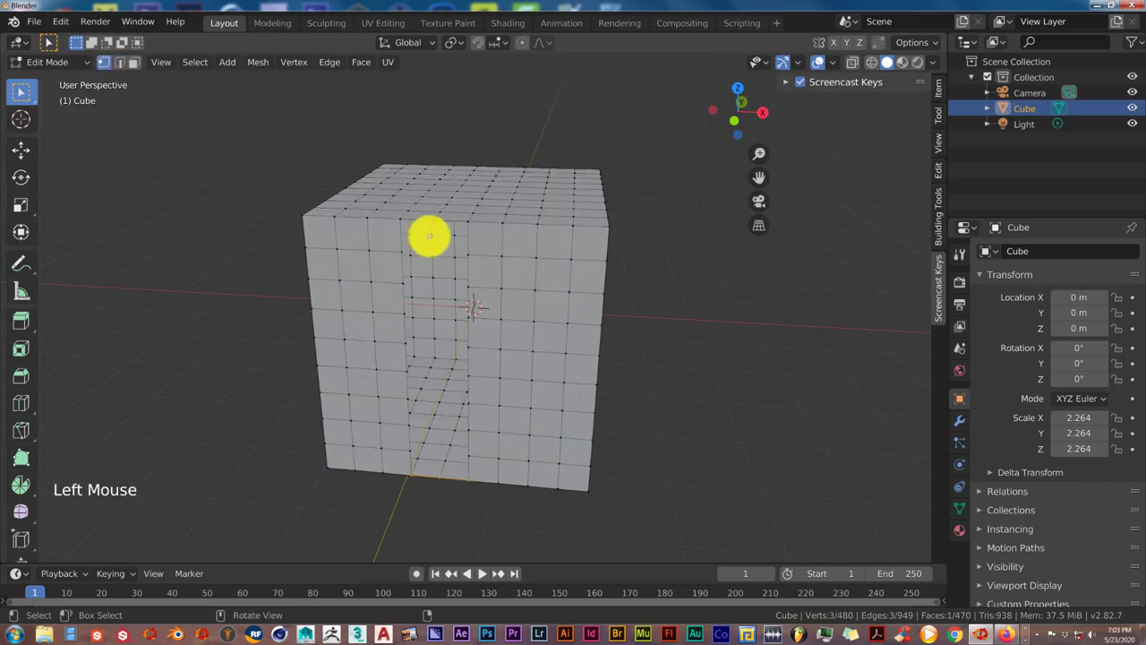
middle_drag(427, 235, 429, 312)
click(451, 255)
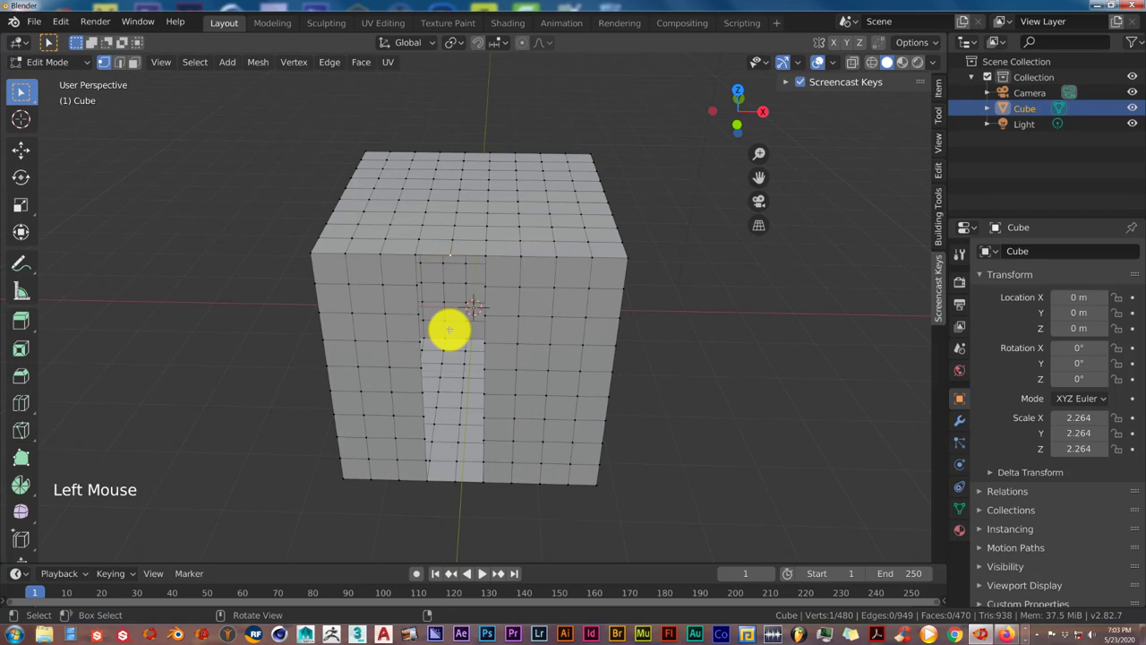
From the front orthographic view, extrude that vertex in place.
key(KP_1)
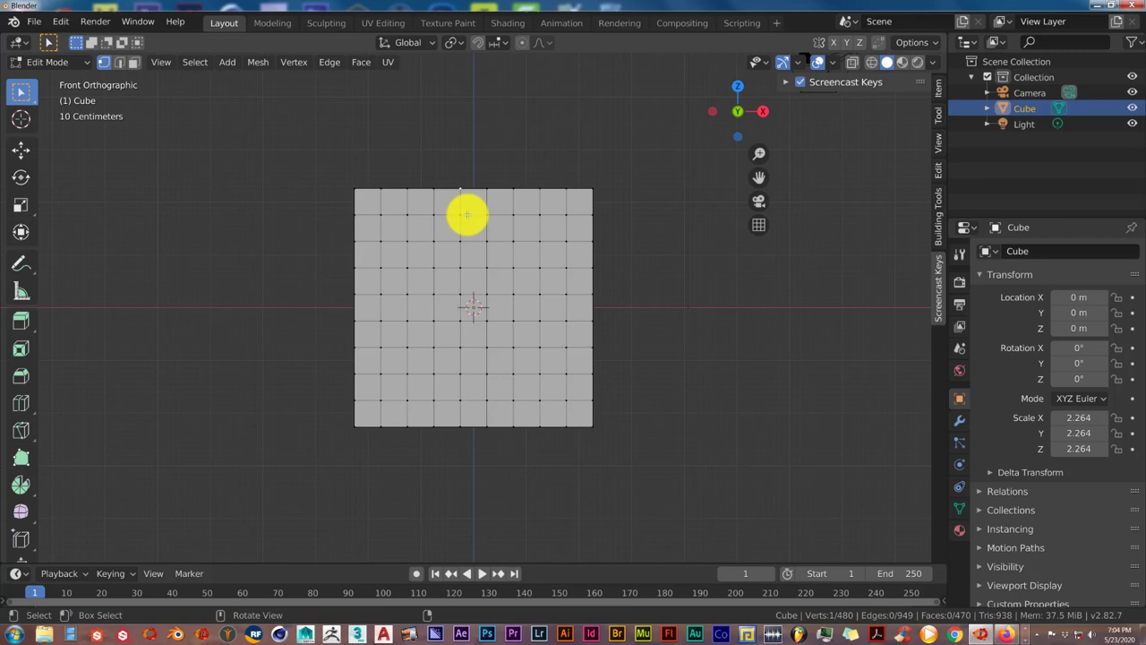
key(e)
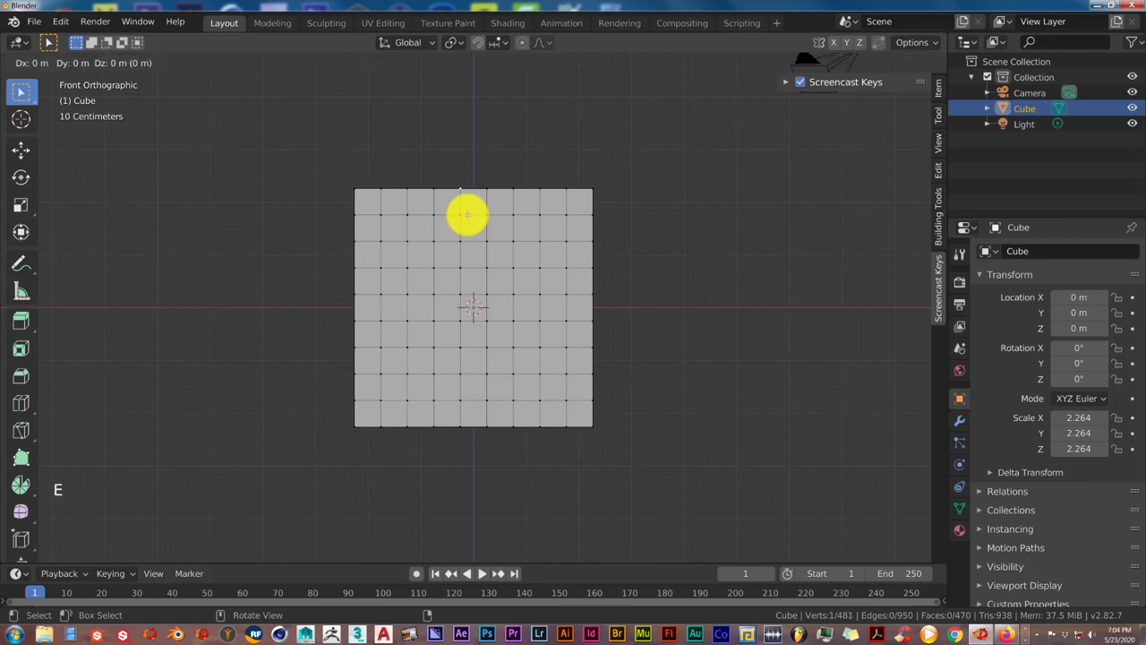
click(466, 215)
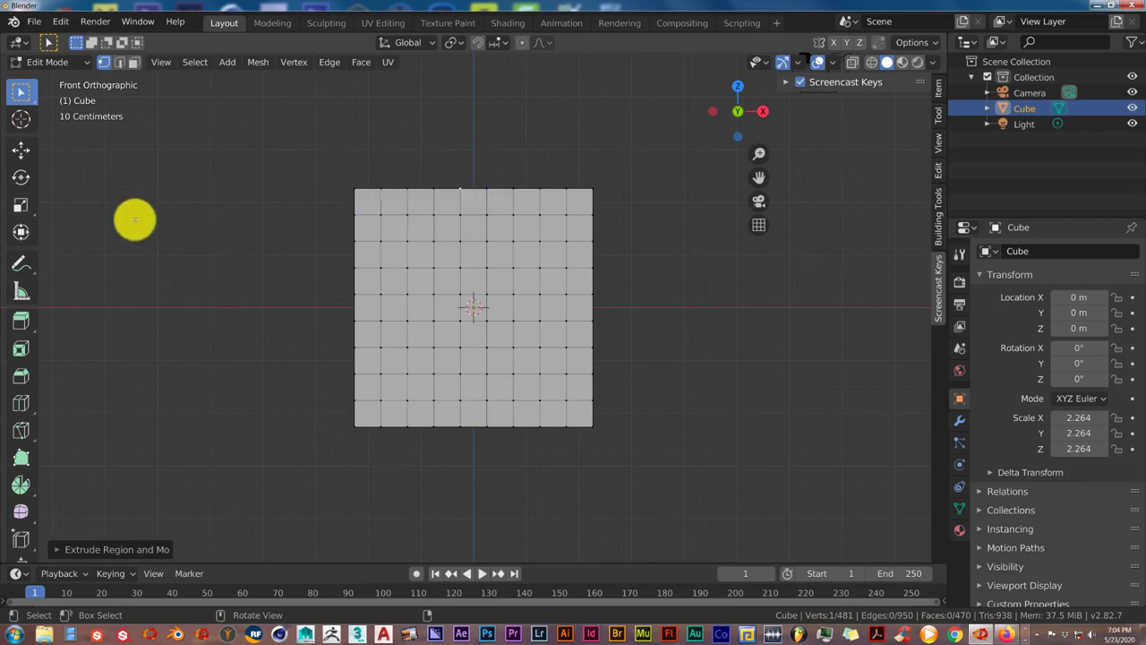
Move the extruded vertex down along Z into the top of the hole.
click(22, 152)
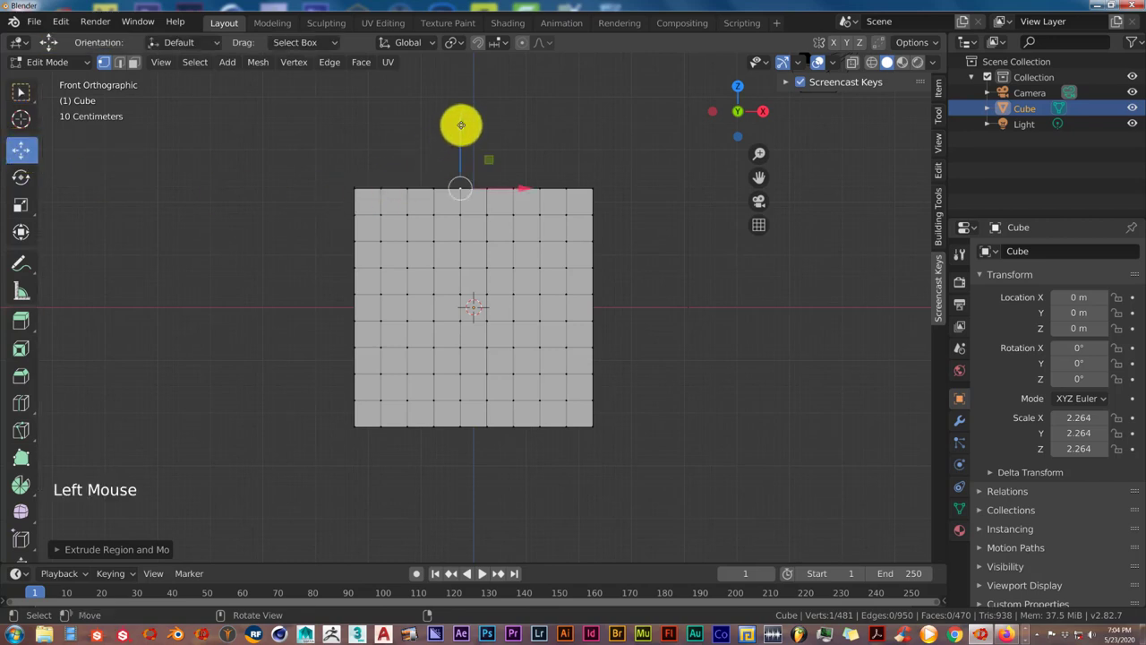
drag(460, 125, 460, 149)
middle_drag(461, 149, 417, 304)
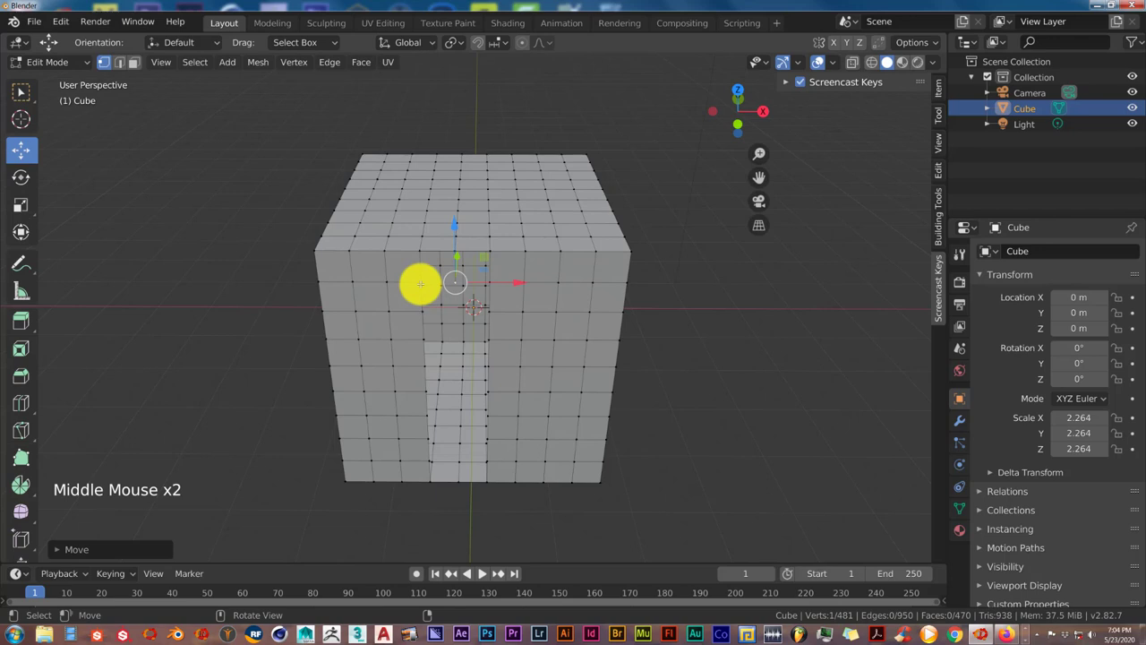
Extrude a new vertex in place from a vertex on the hole's upper edge.
click(420, 284)
key(e)
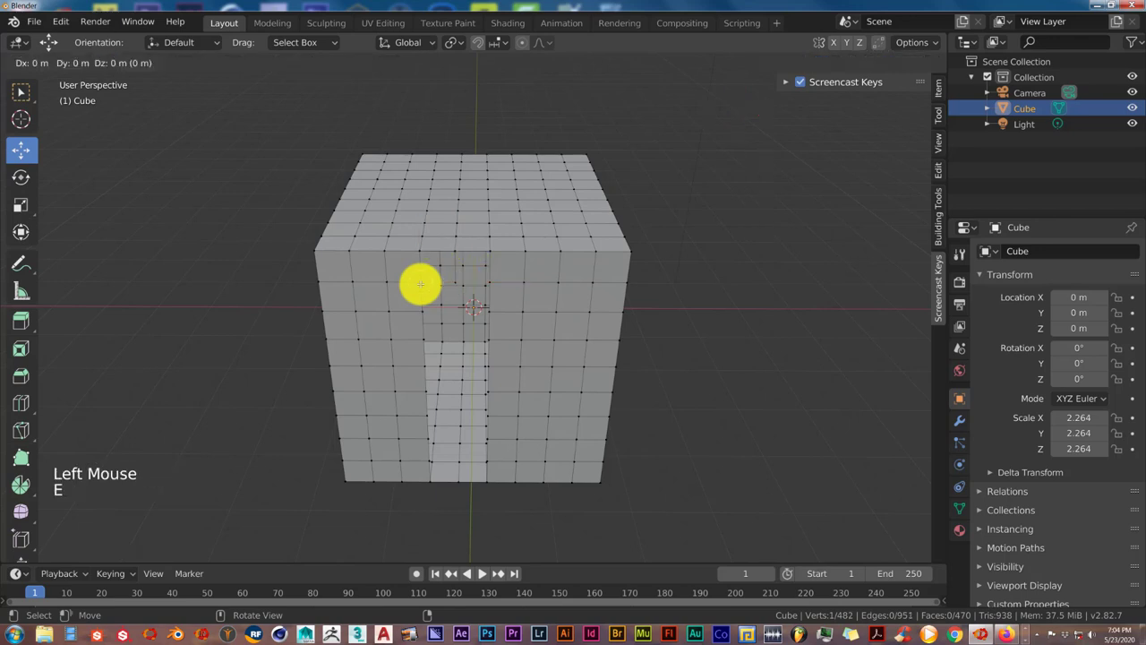
click(420, 284)
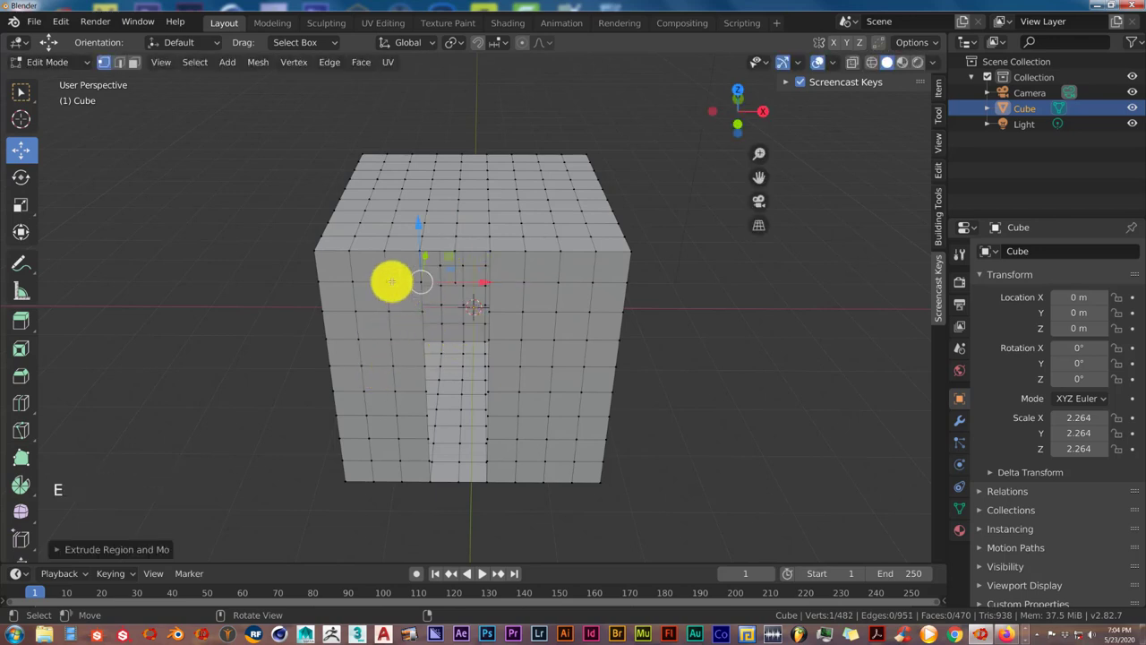
Shift the newly extruded vertex sideways along X by roughly 0.47 m.
drag(478, 281, 511, 285)
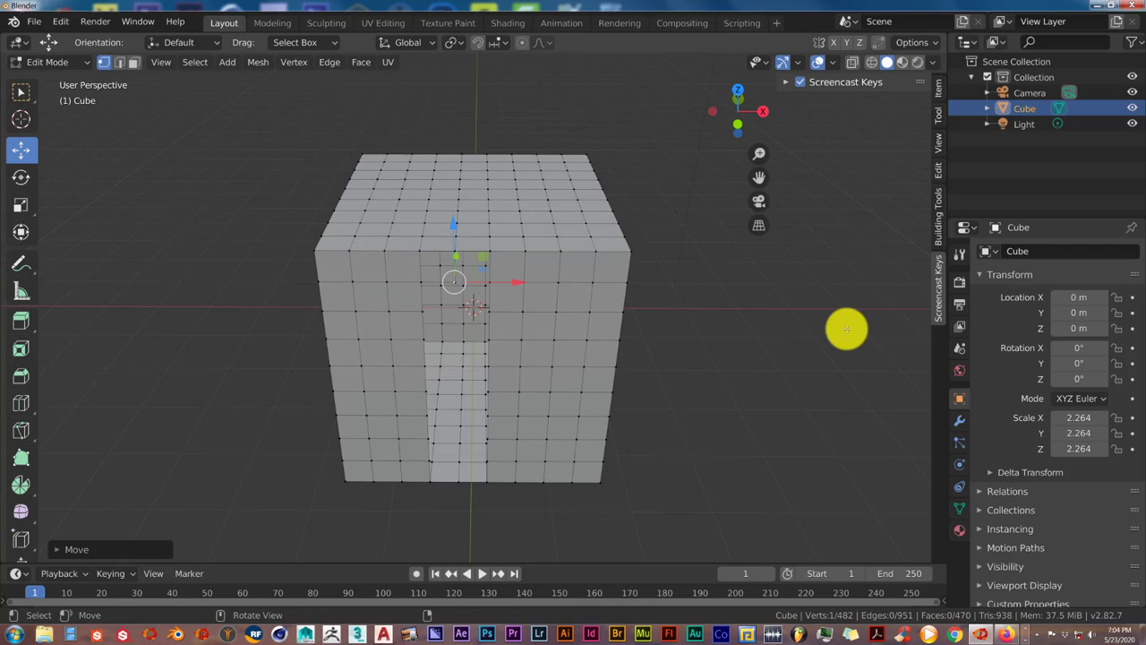
middle_drag(525, 319, 525, 307)
scroll(497, 260, up, 2)
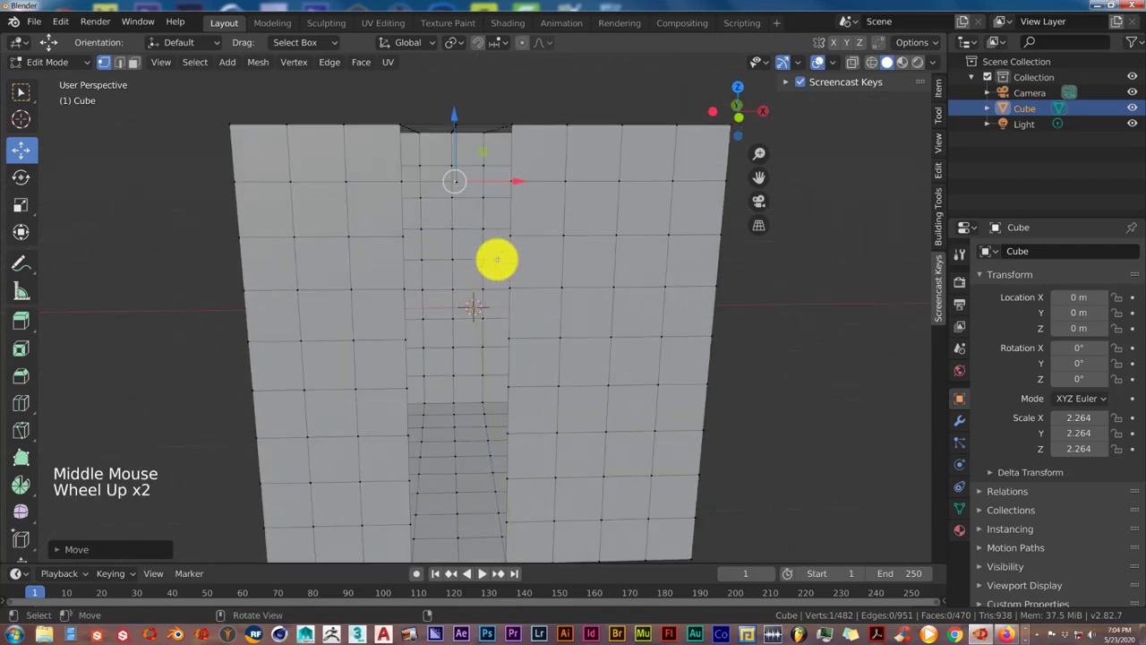
scroll(495, 258, up, 1)
middle_drag(494, 256, 496, 266)
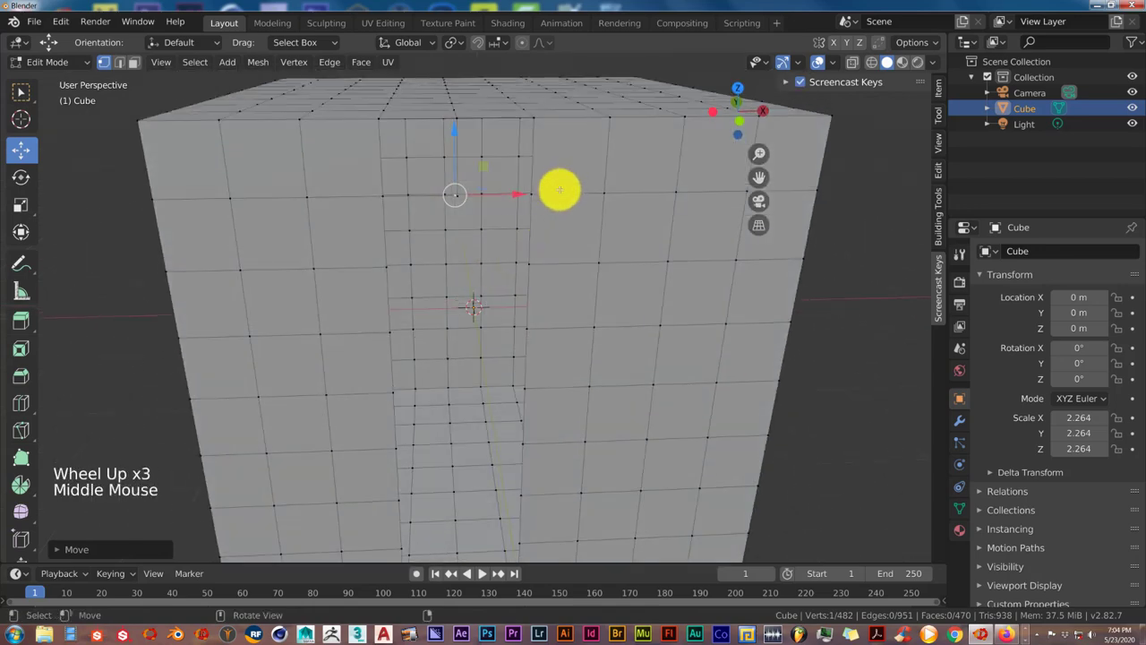
drag(535, 194, 533, 242)
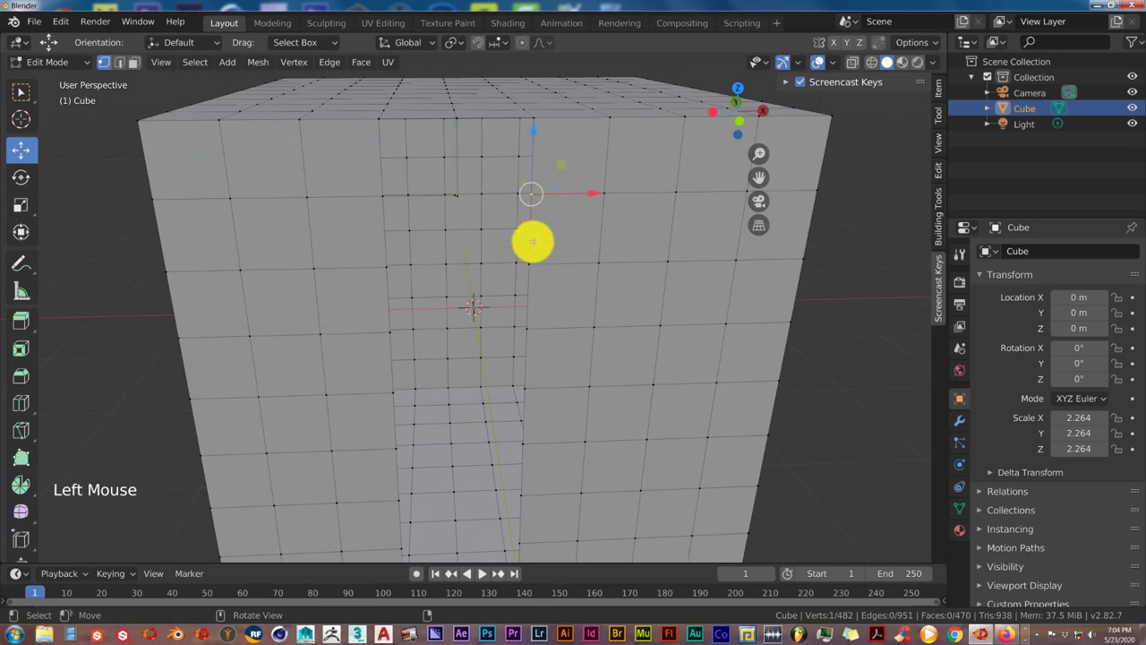
middle_drag(532, 242, 535, 248)
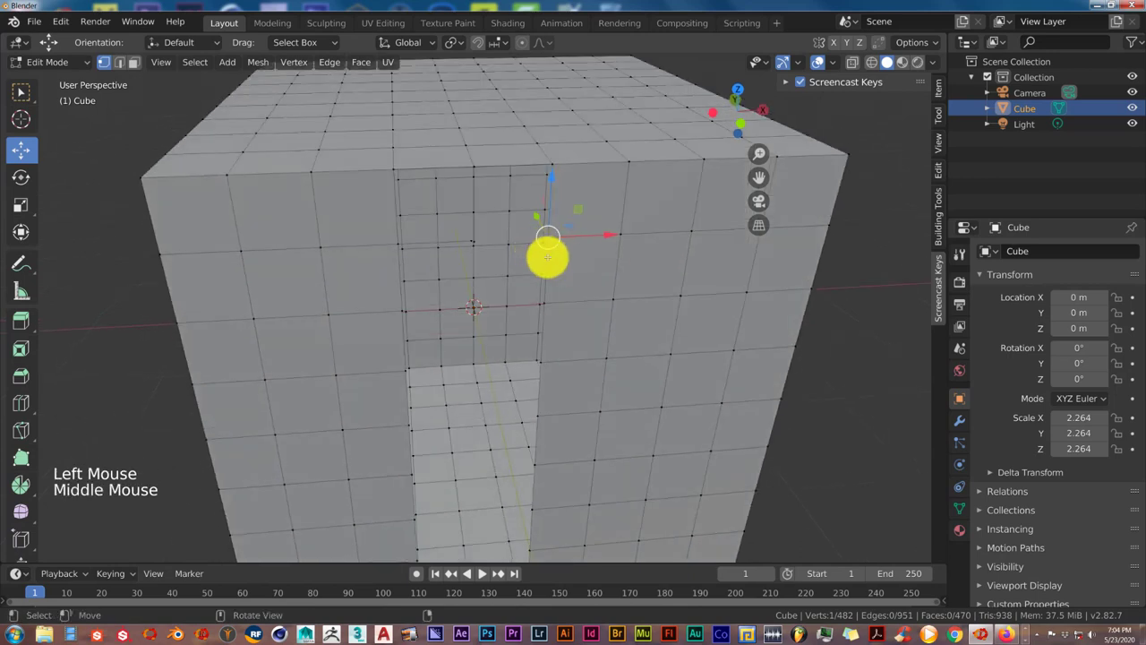
Extrude another vertex and slide it about 0.19 m along X.
key(e)
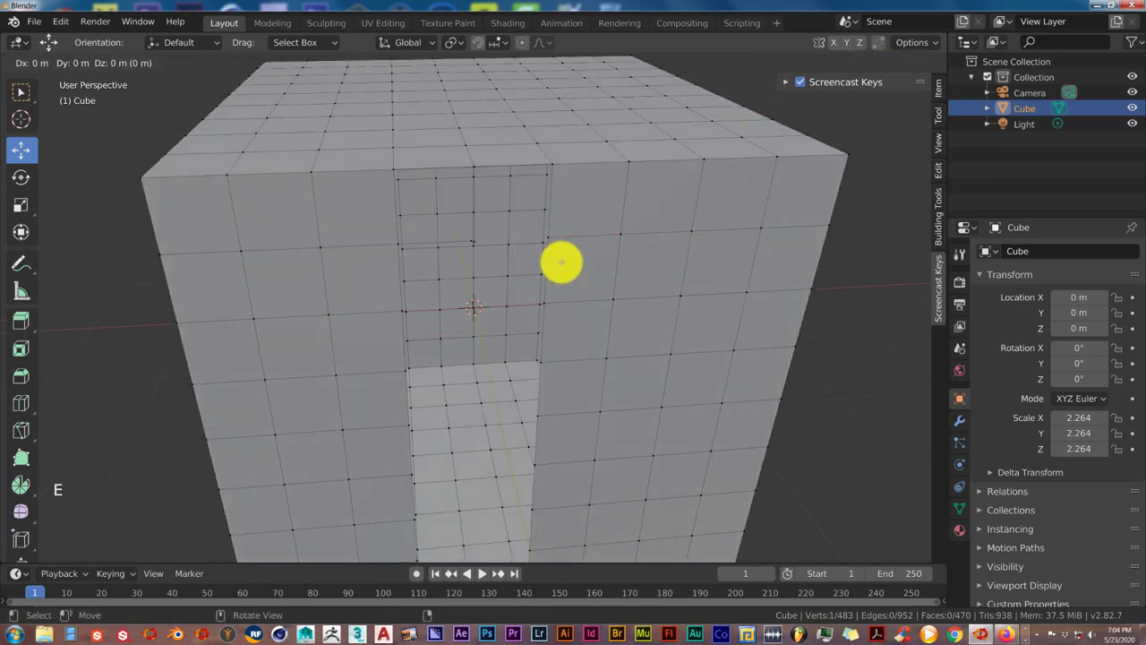
click(561, 263)
drag(591, 235, 537, 260)
middle_drag(537, 260, 509, 281)
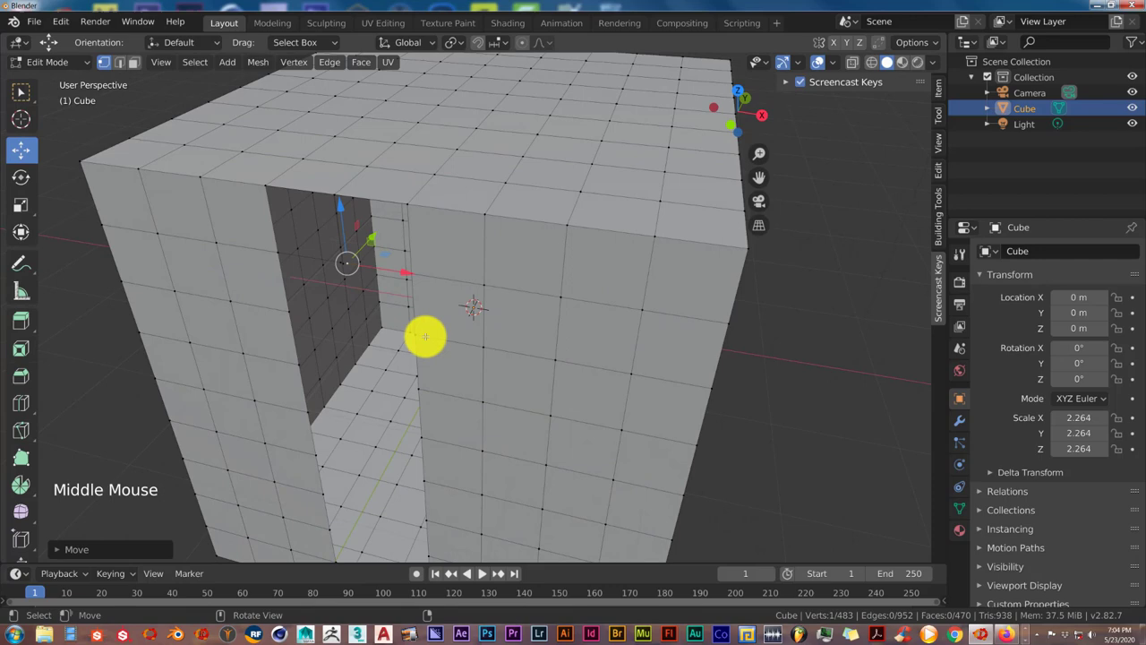
Orbit, zoom and pan in close on the inner back wall of the hole.
middle_drag(421, 332, 435, 338)
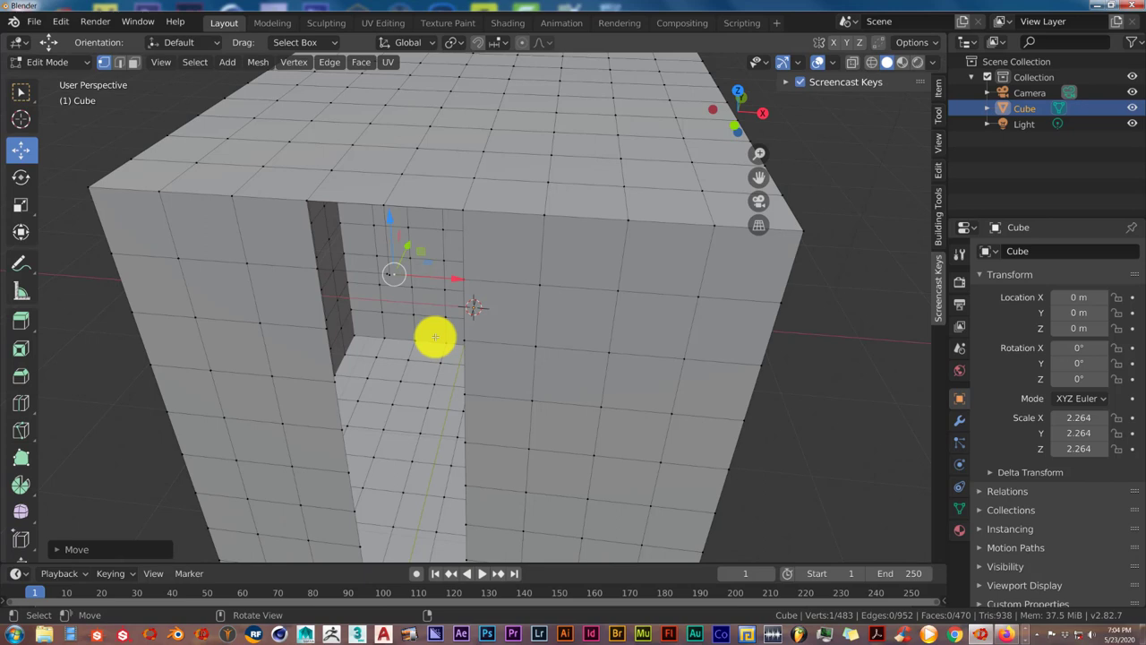
middle_drag(453, 353, 436, 304)
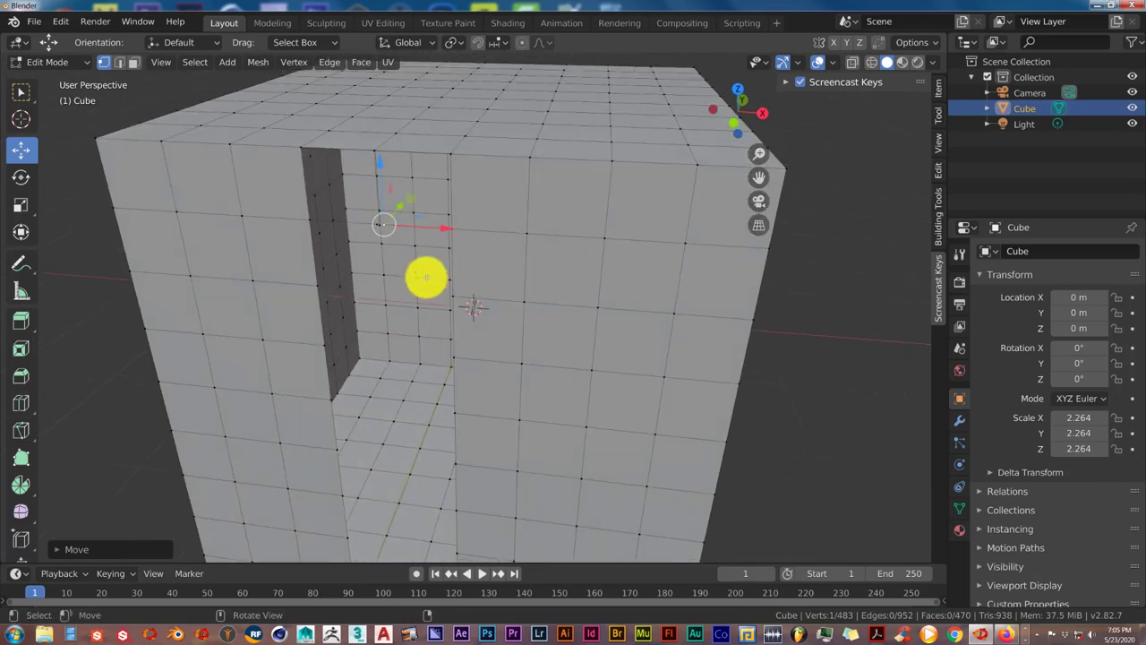
middle_drag(421, 277, 435, 288)
scroll(435, 289, up, 1)
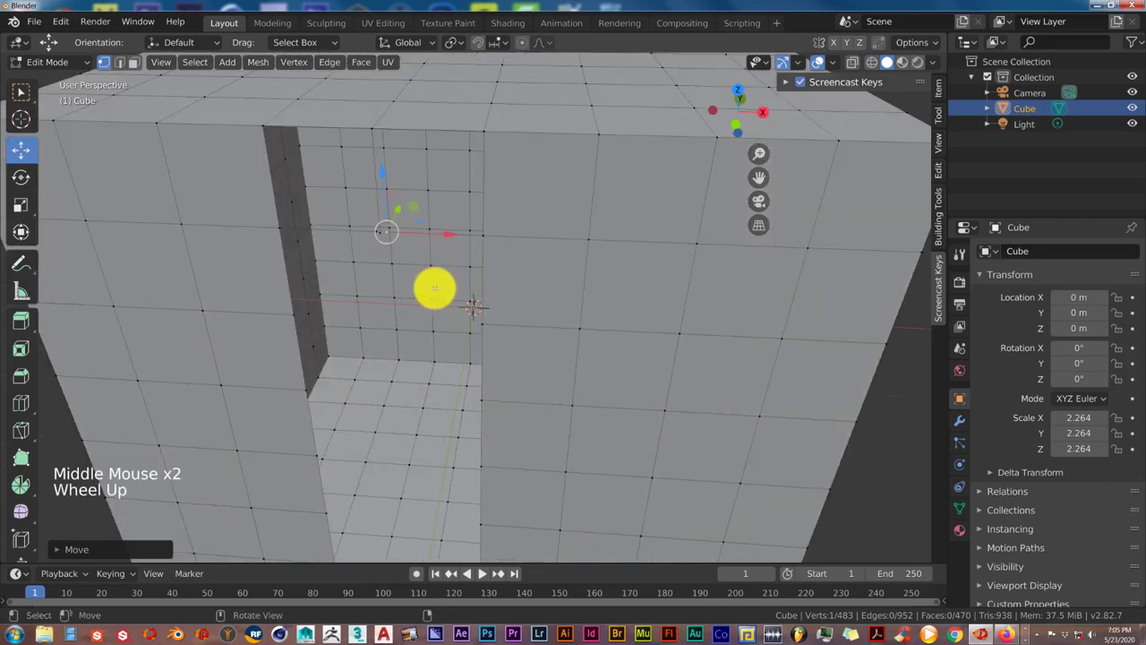
scroll(420, 307, up, 1)
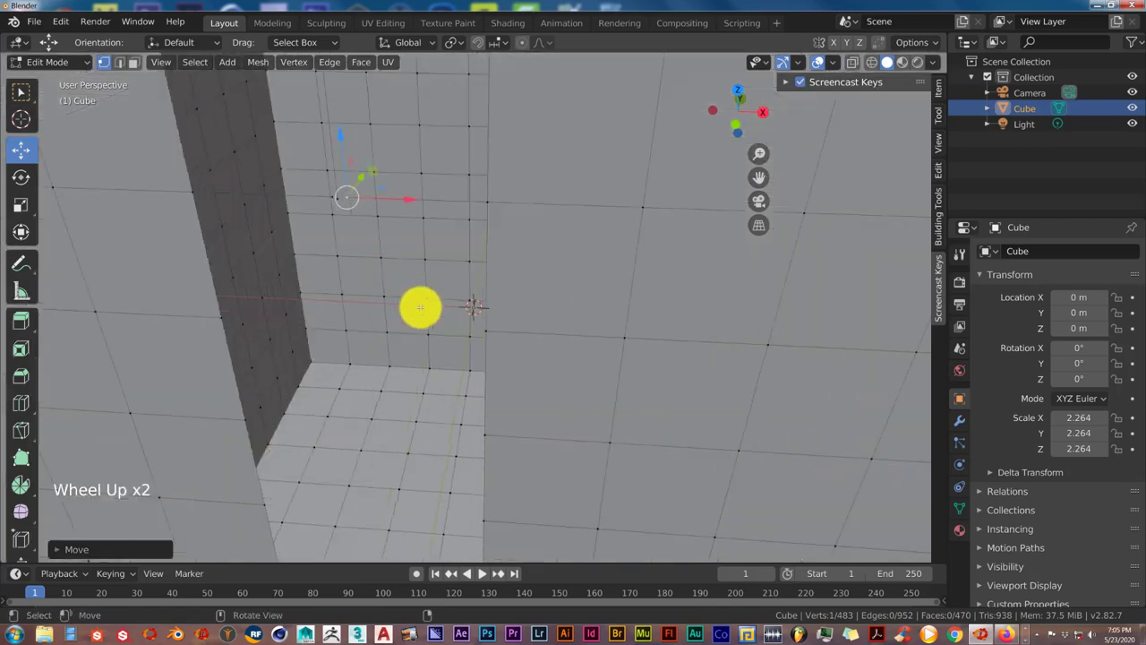
key(shift)
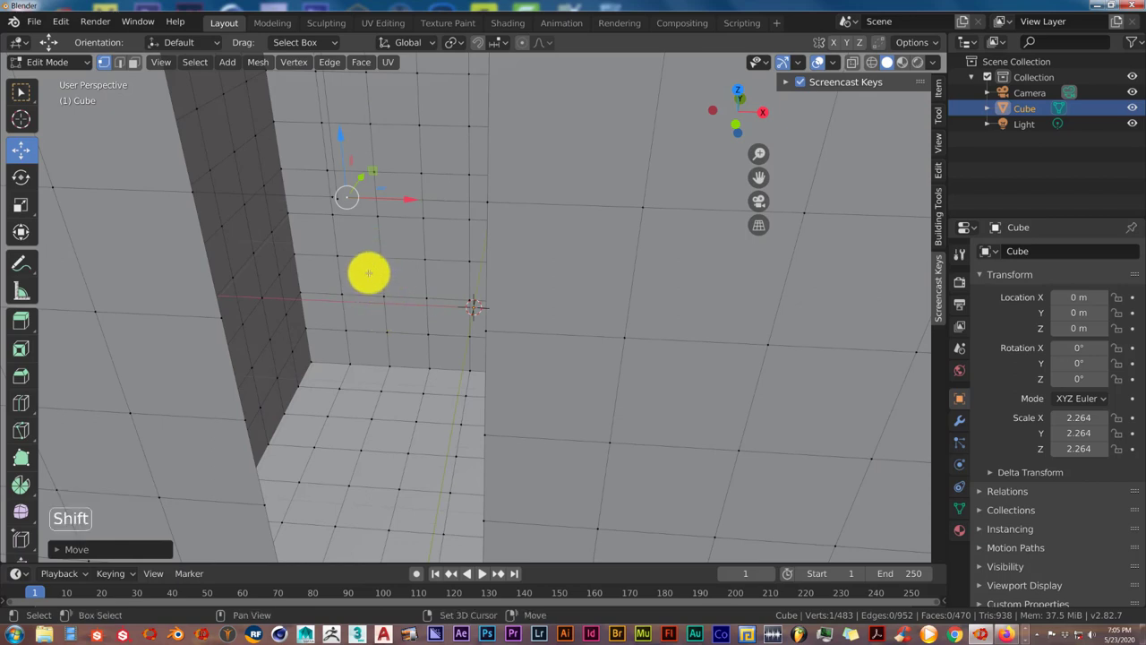
shift+middle_drag(370, 267, 399, 317)
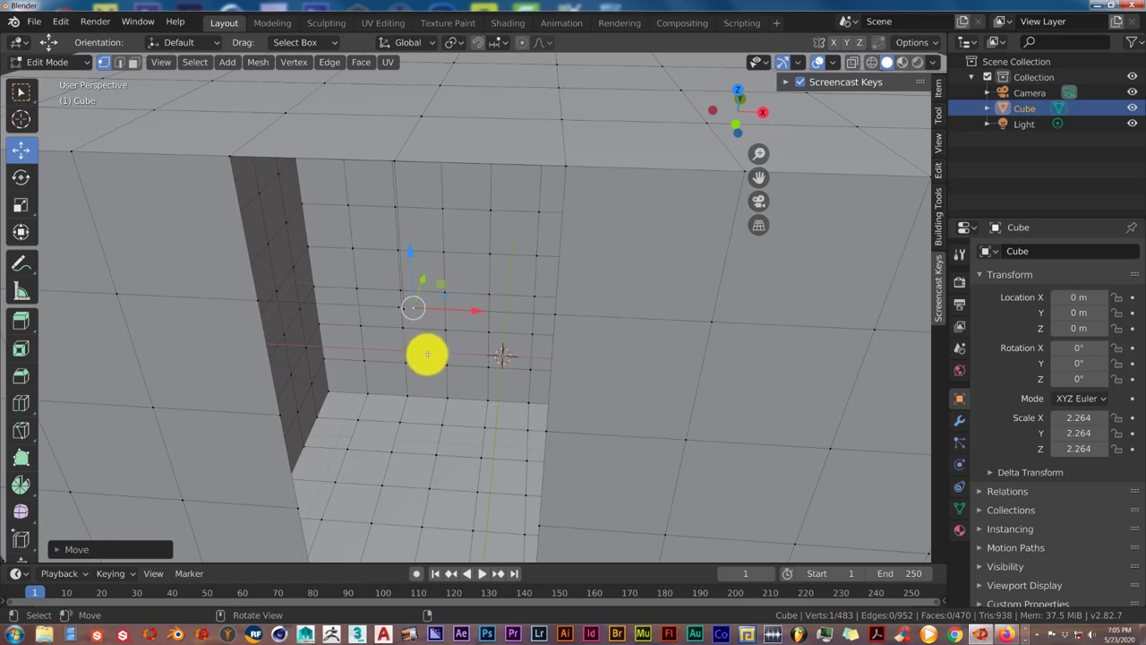
scroll(427, 355, up, 1)
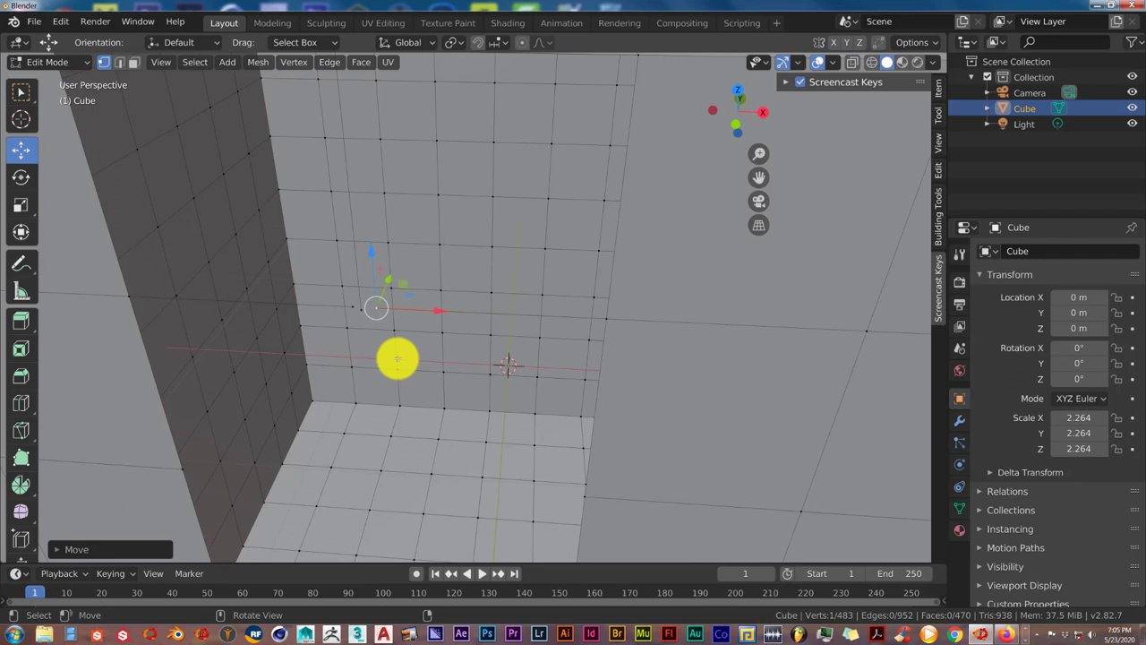
Circle-select the three vertices inside the hole and merge them at the first selected vertex.
key(c)
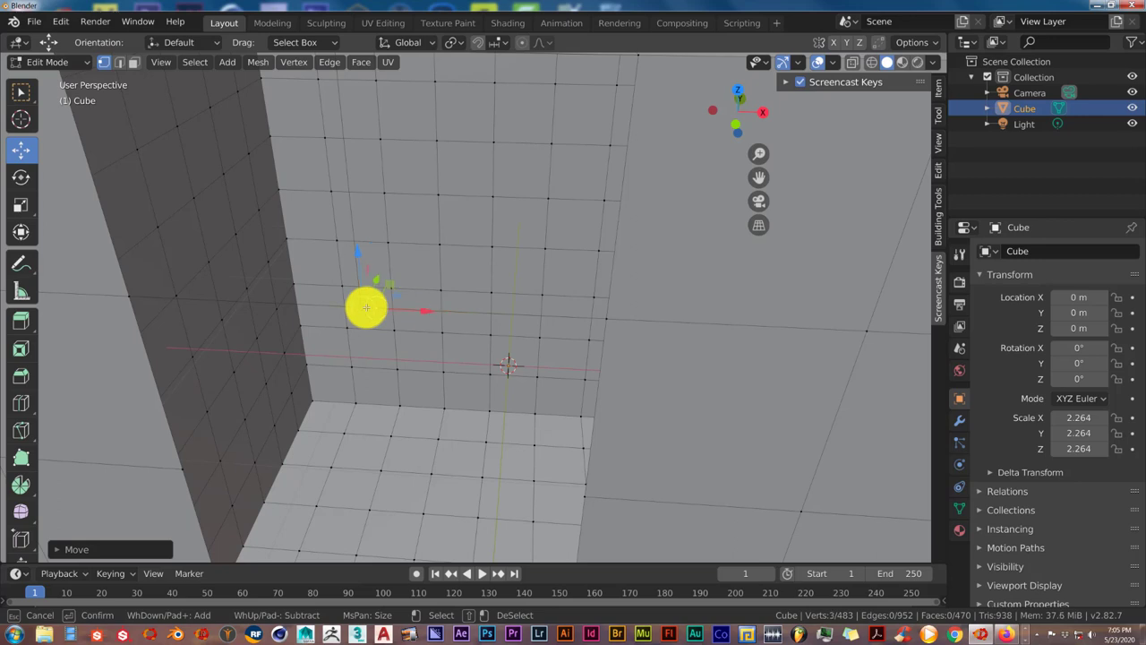
key(Escape)
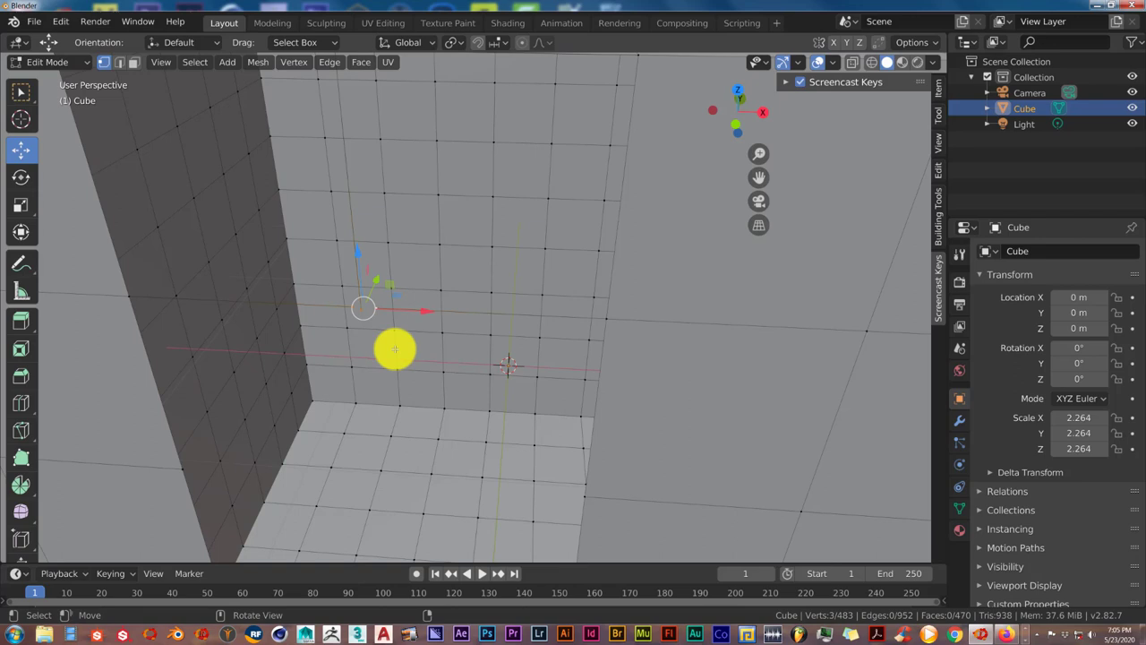
key(alt+m)
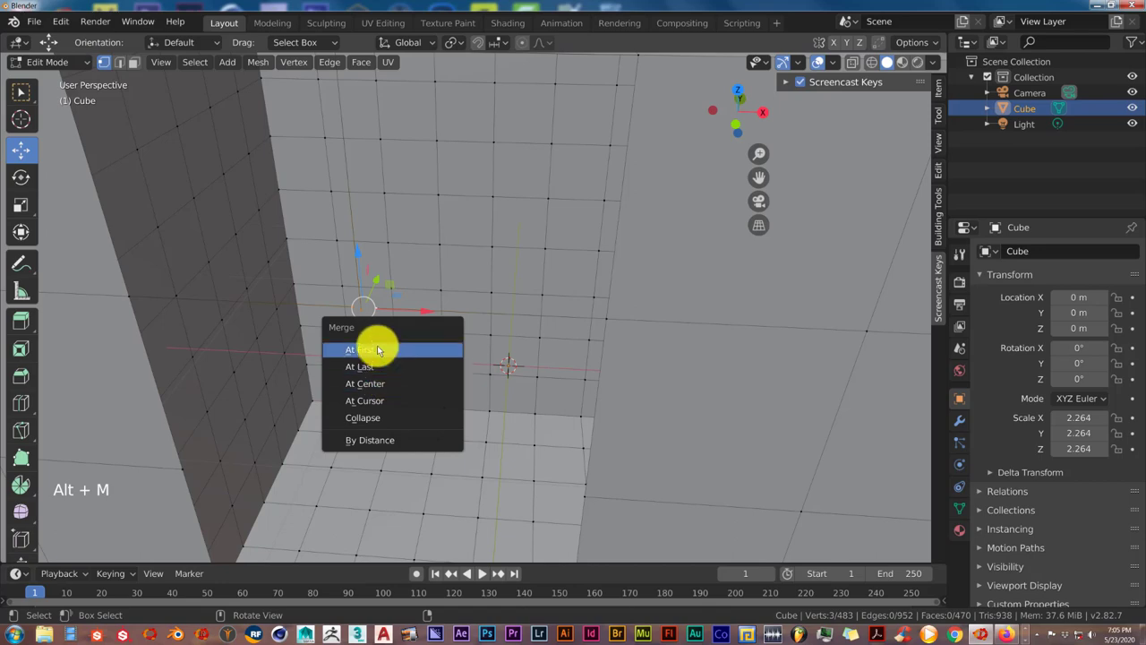
click(376, 383)
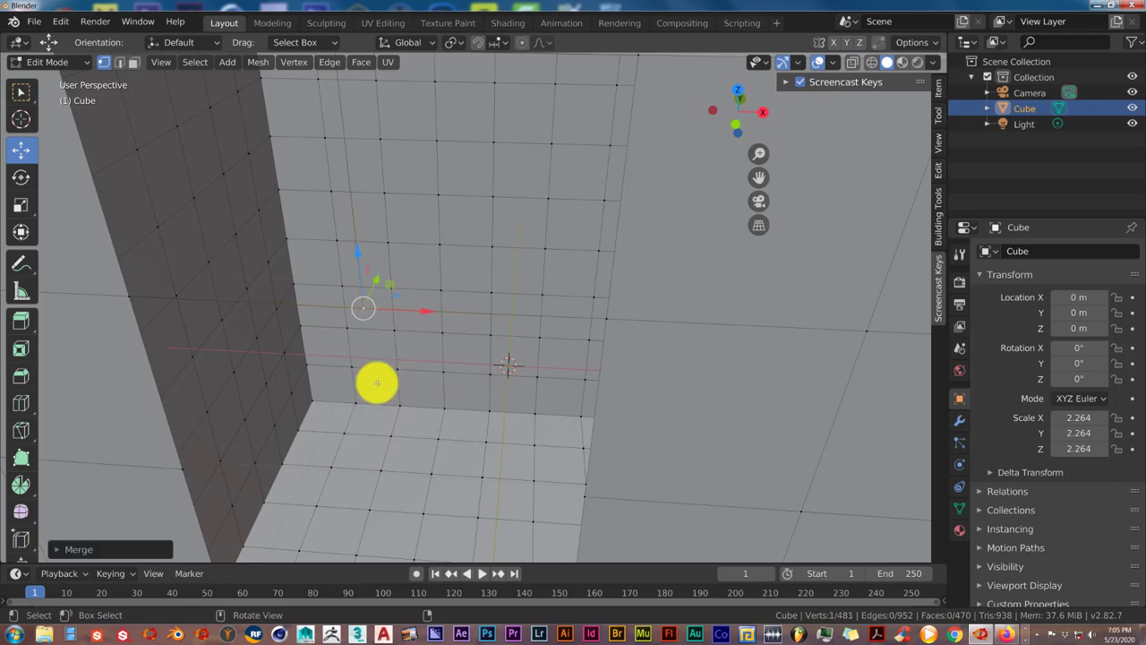
scroll(376, 383, down, 3)
middle_drag(376, 383, 358, 376)
Zoom out, pan and orbit until the entire holed cube is framed from the front.
scroll(358, 376, up, 2)
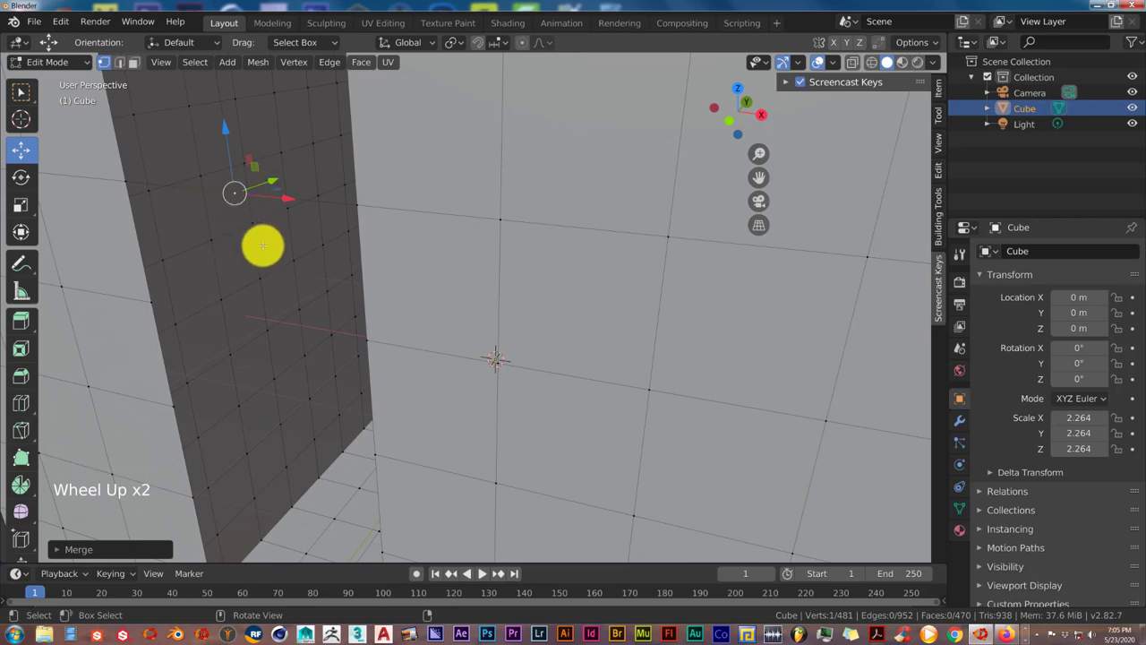
scroll(262, 245, down, 1)
middle_drag(262, 246, 269, 238)
scroll(340, 304, down, 1)
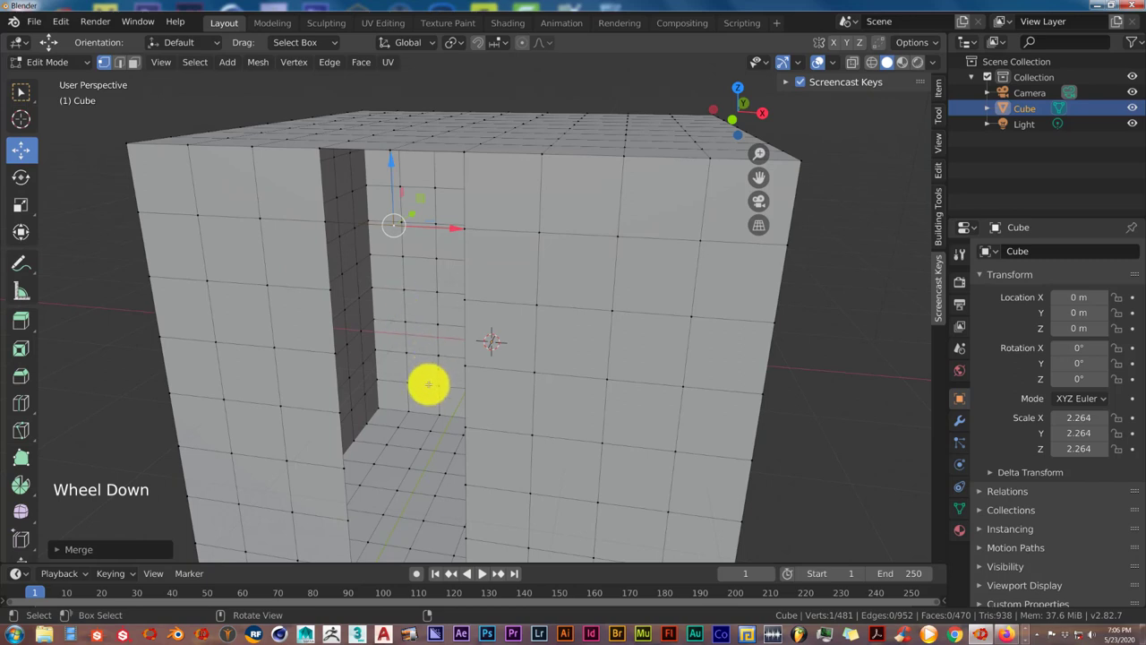
shift+middle_drag(429, 384, 427, 372)
shift+middle_drag(439, 318, 434, 411)
scroll(430, 396, down, 2)
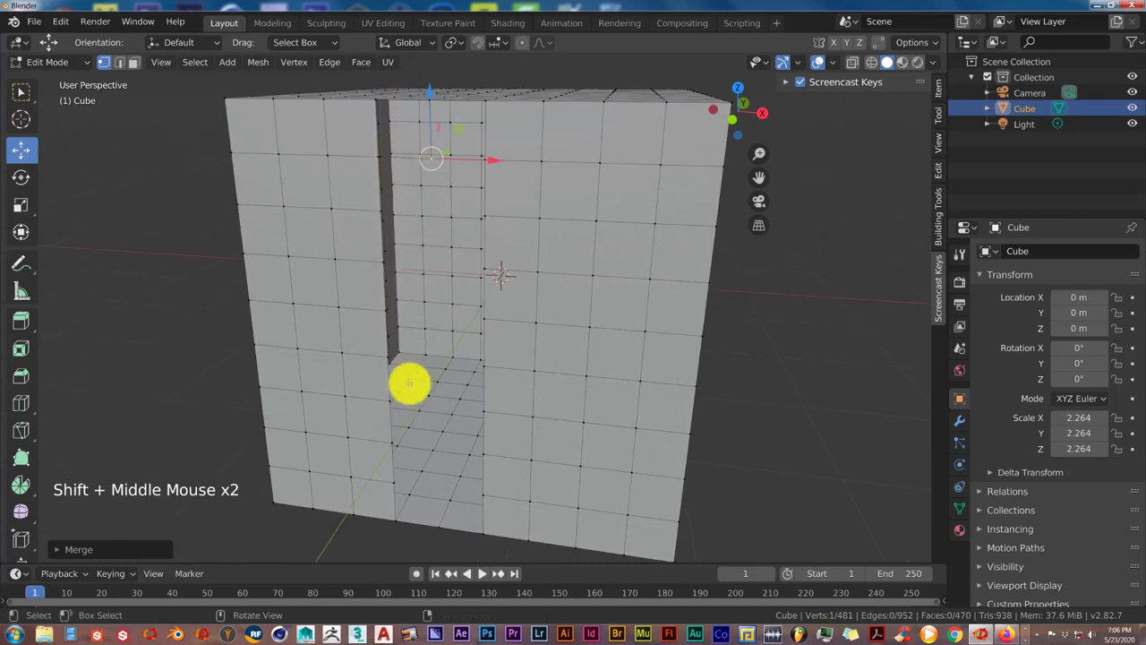
middle_drag(409, 338, 411, 342)
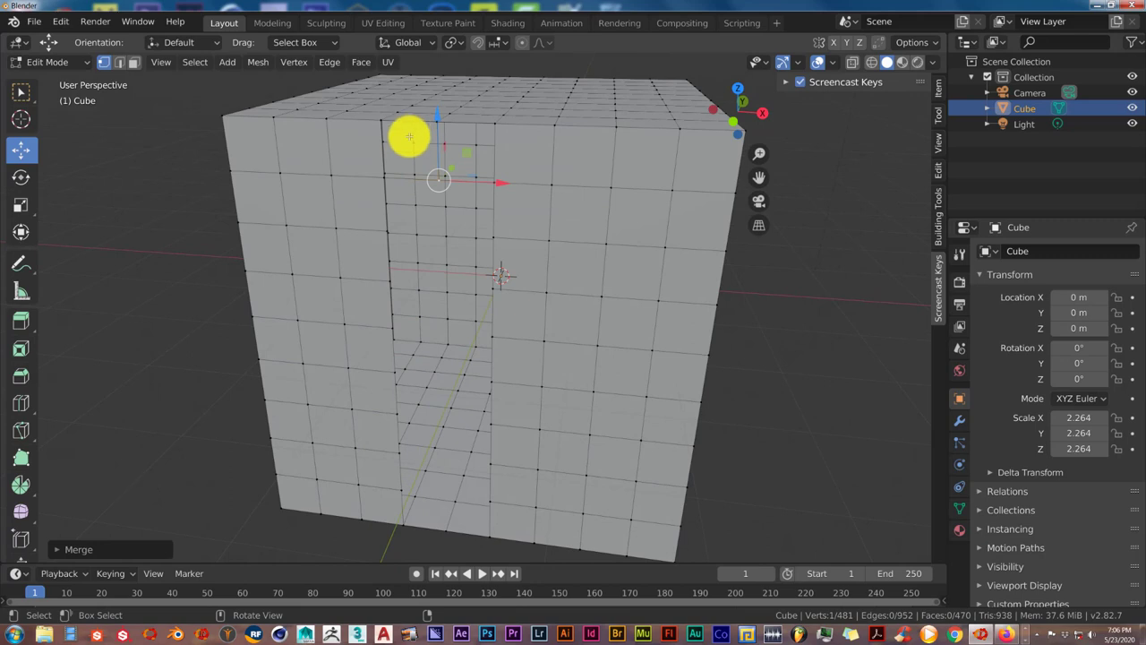
middle_drag(453, 305, 460, 313)
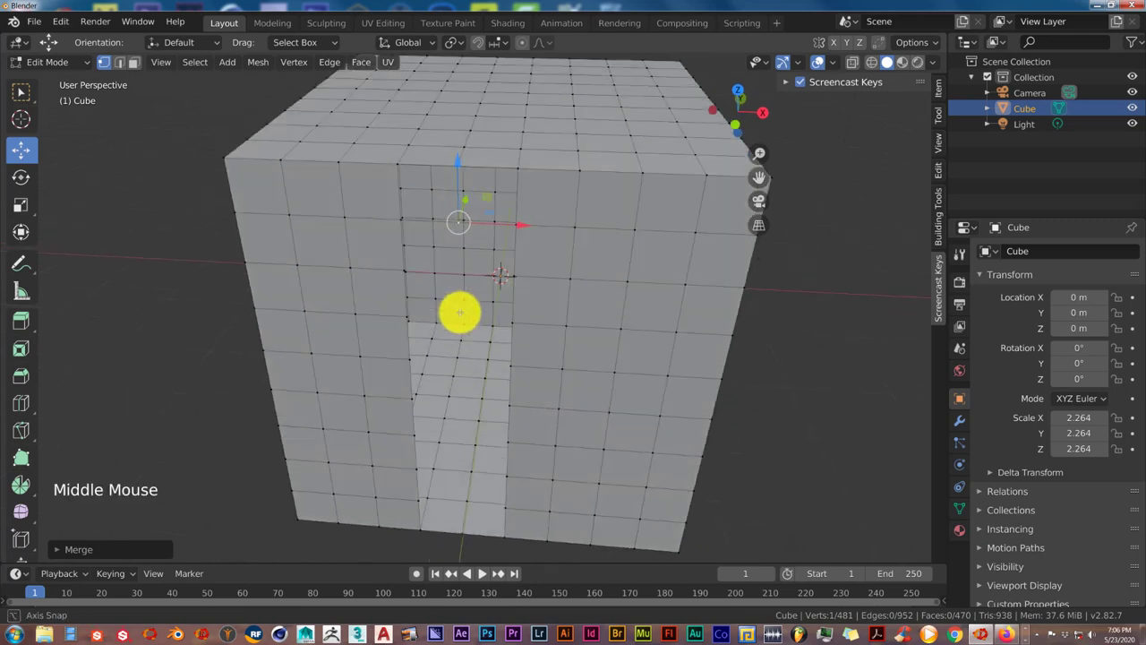
middle_drag(519, 233, 506, 232)
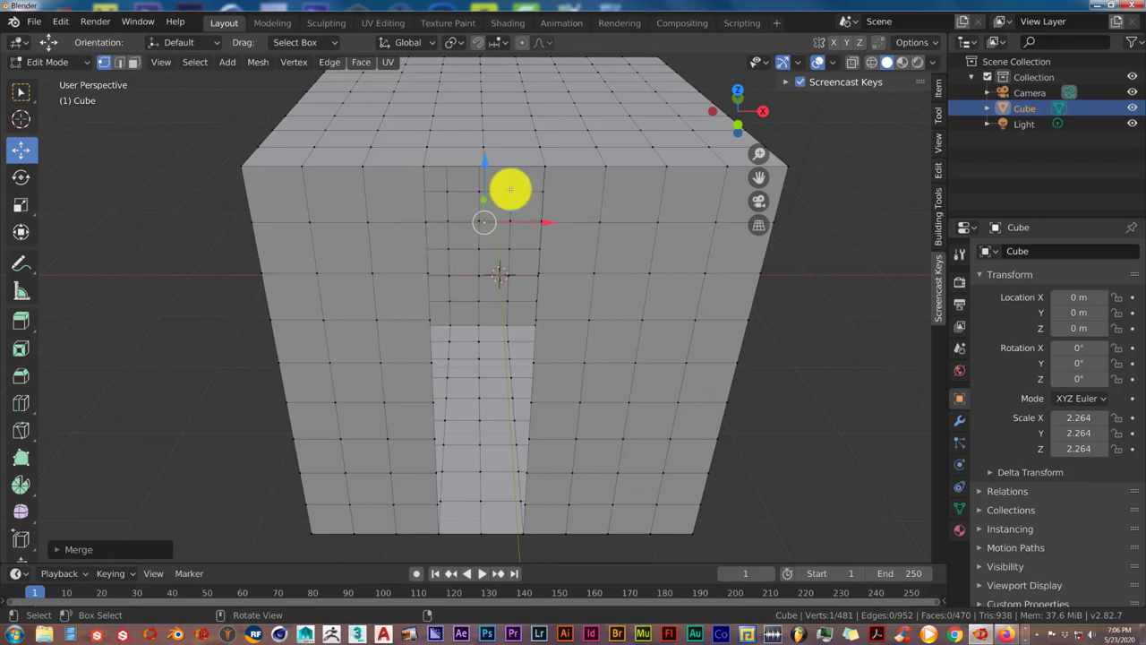
middle_drag(486, 334, 483, 326)
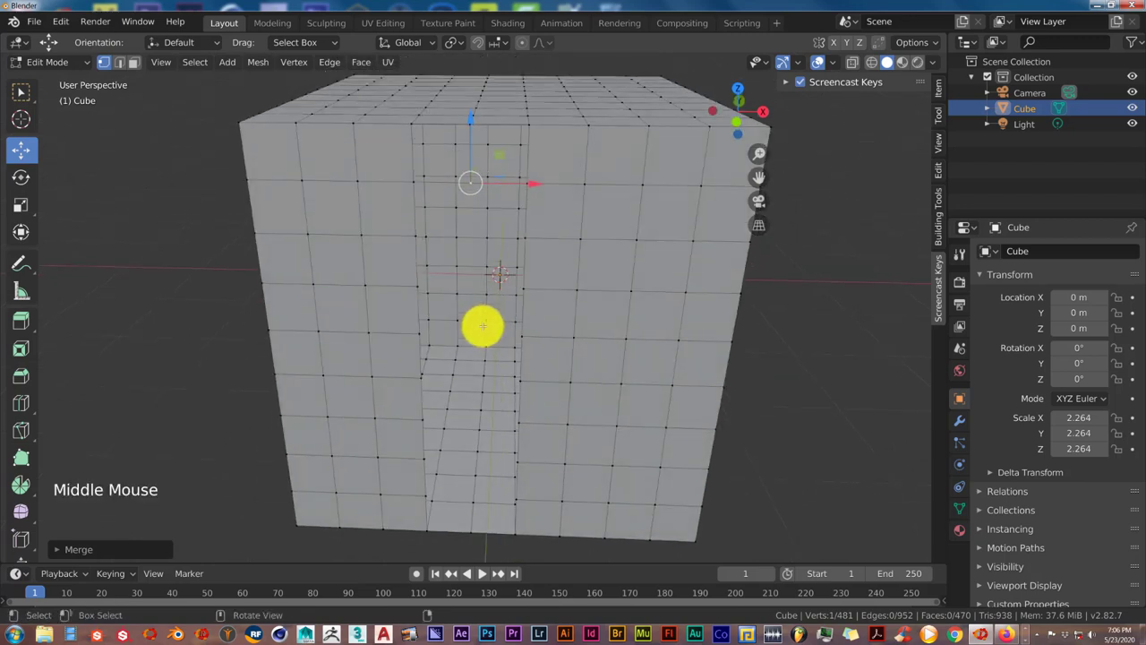
In edge select mode, fill upward from the hole's bottom edge with F, adding six faces.
click(119, 64)
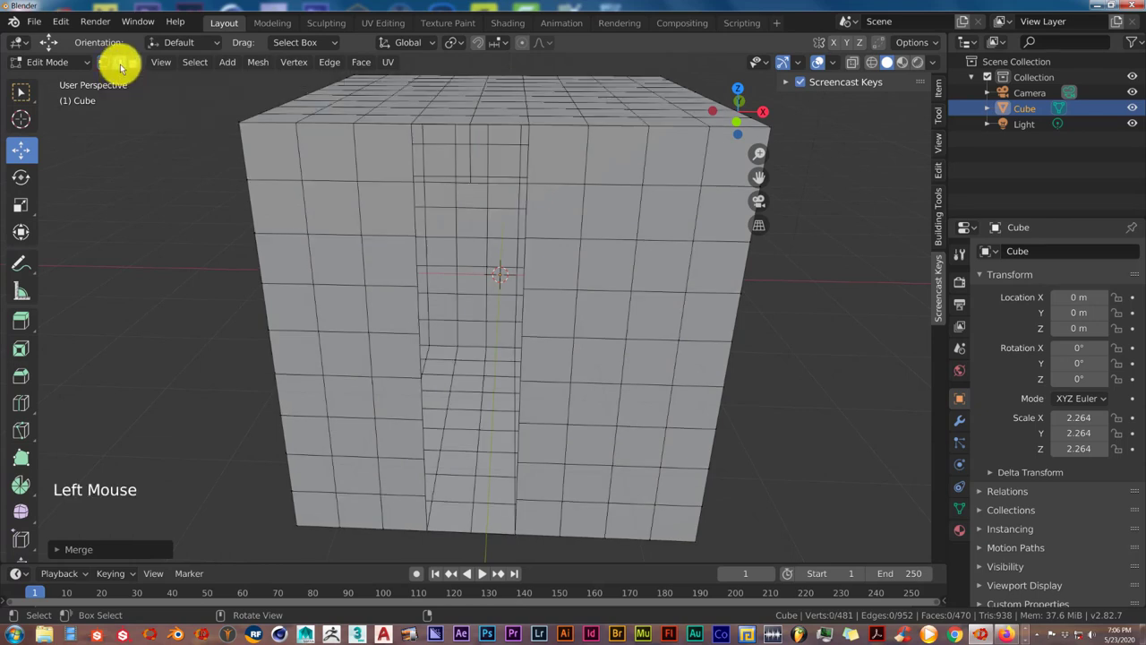
click(445, 531)
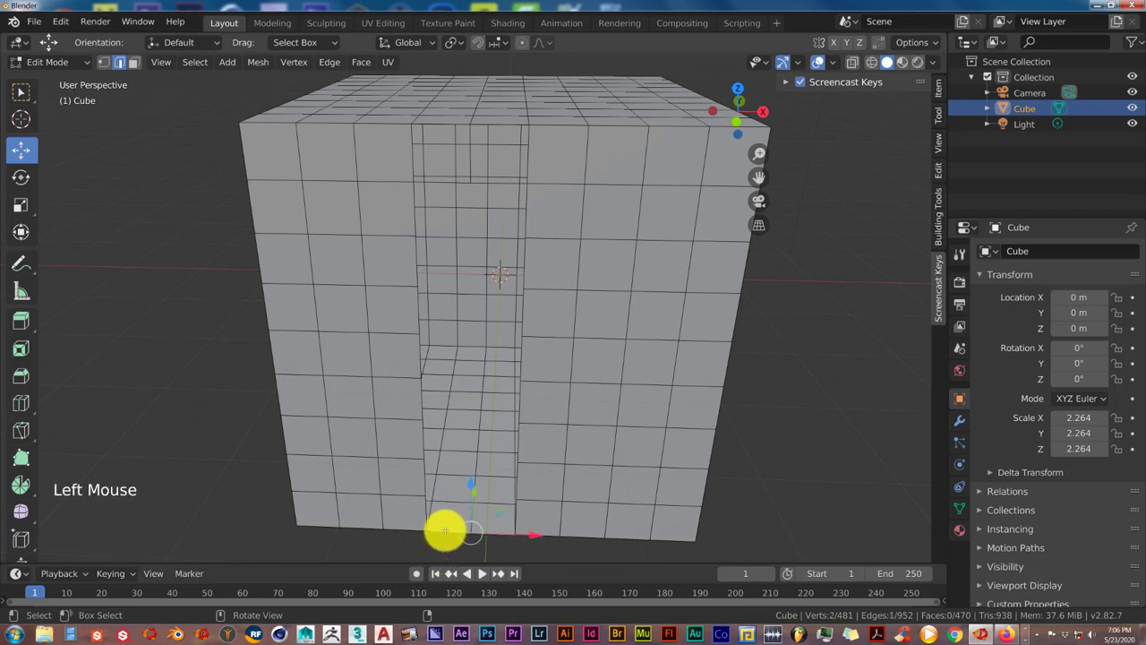
key(f)
key(f)
key(f)
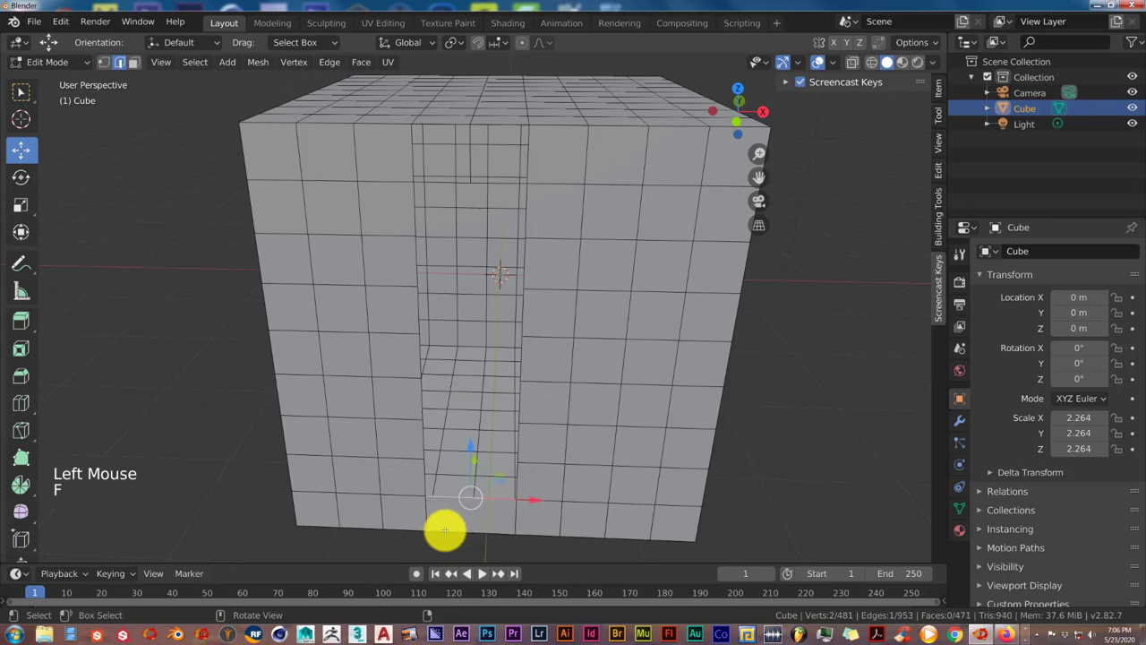
key(f)
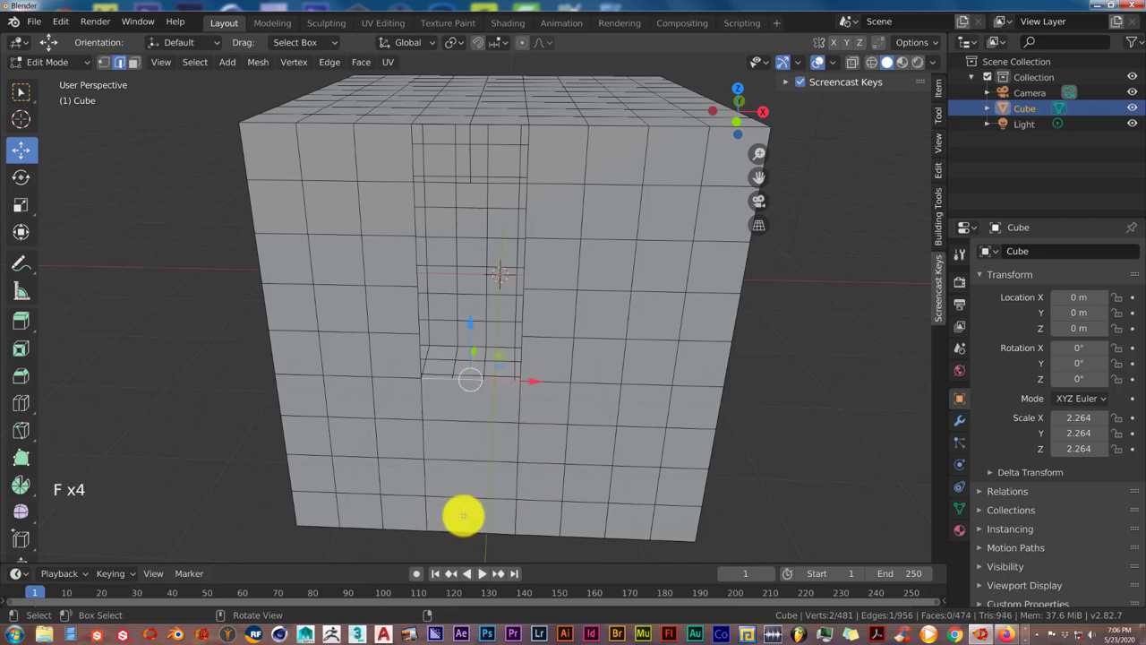
key(f)
key(f)
key(f)
mouse_move(463, 489)
middle_down()
mouse_move(448, 486)
mouse_move(457, 501)
middle_up()
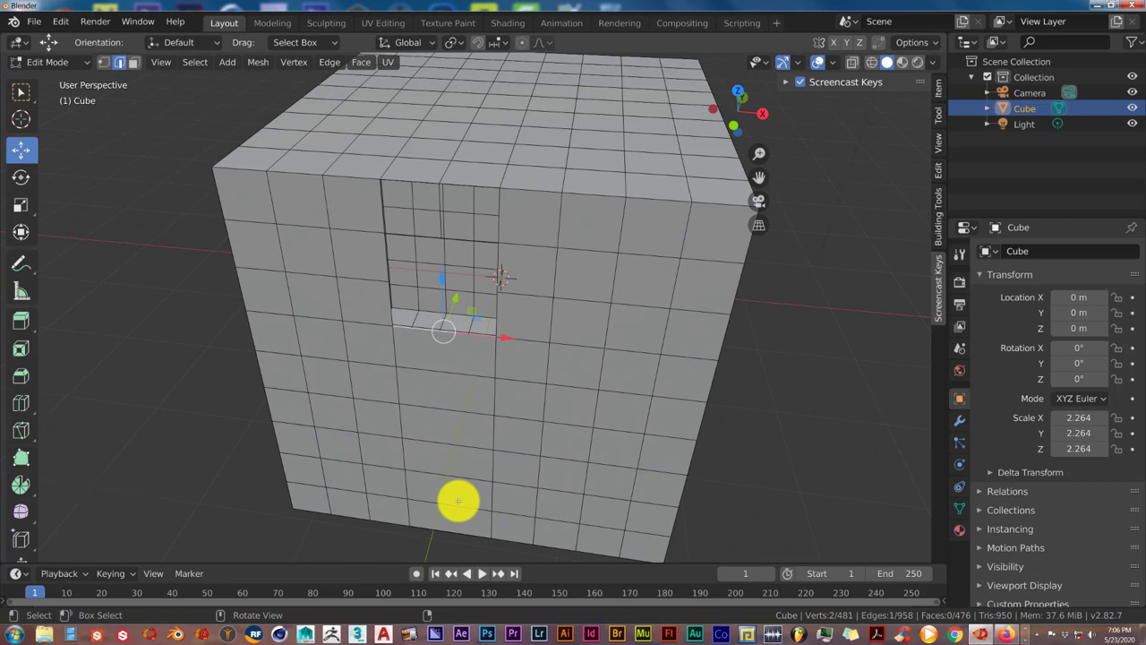
mouse_move(458, 501)
middle_down()
mouse_move(430, 494)
mouse_move(455, 498)
middle_up()
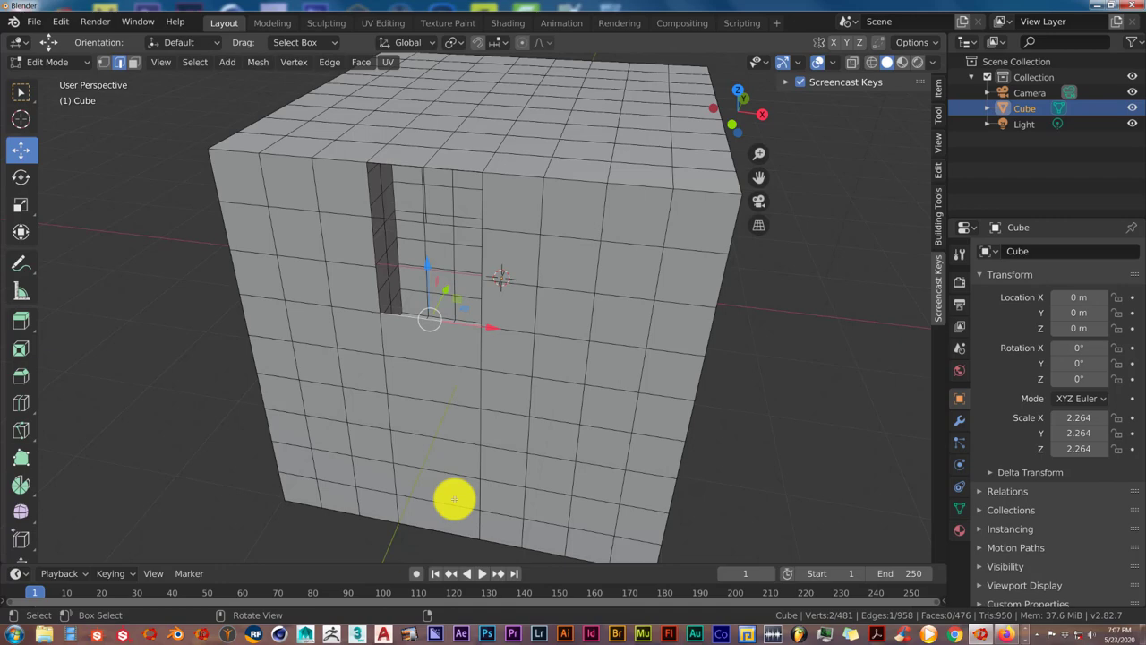
middle_drag(453, 499, 450, 492)
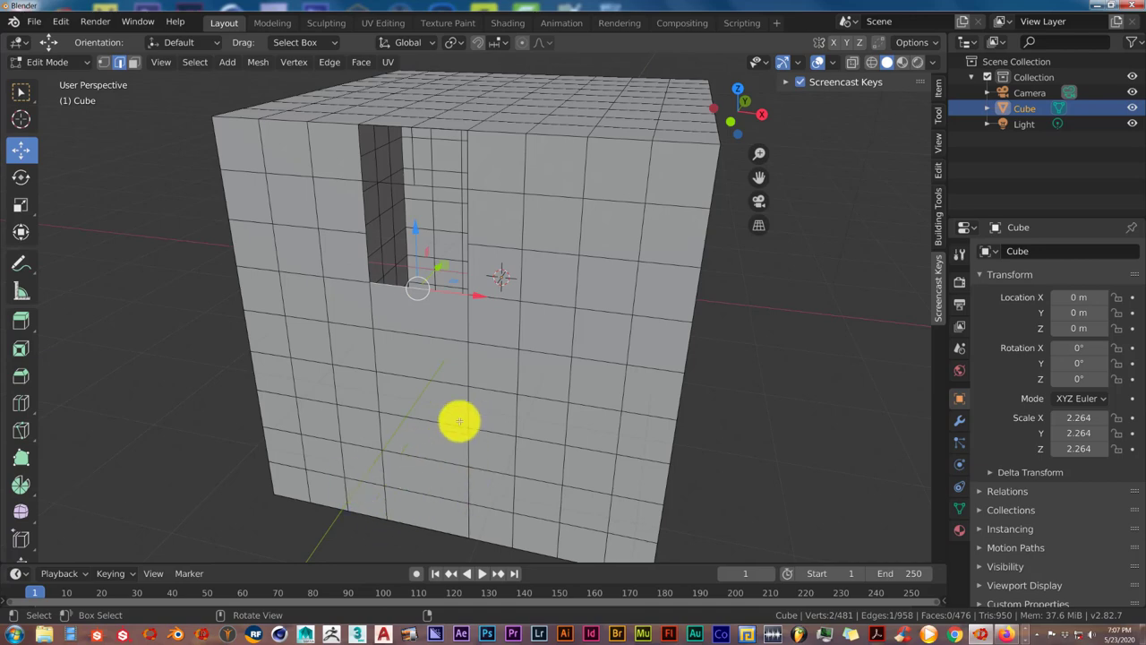
mouse_move(442, 415)
middle_down()
mouse_move(461, 418)
mouse_move(457, 406)
mouse_move(457, 421)
middle_up()
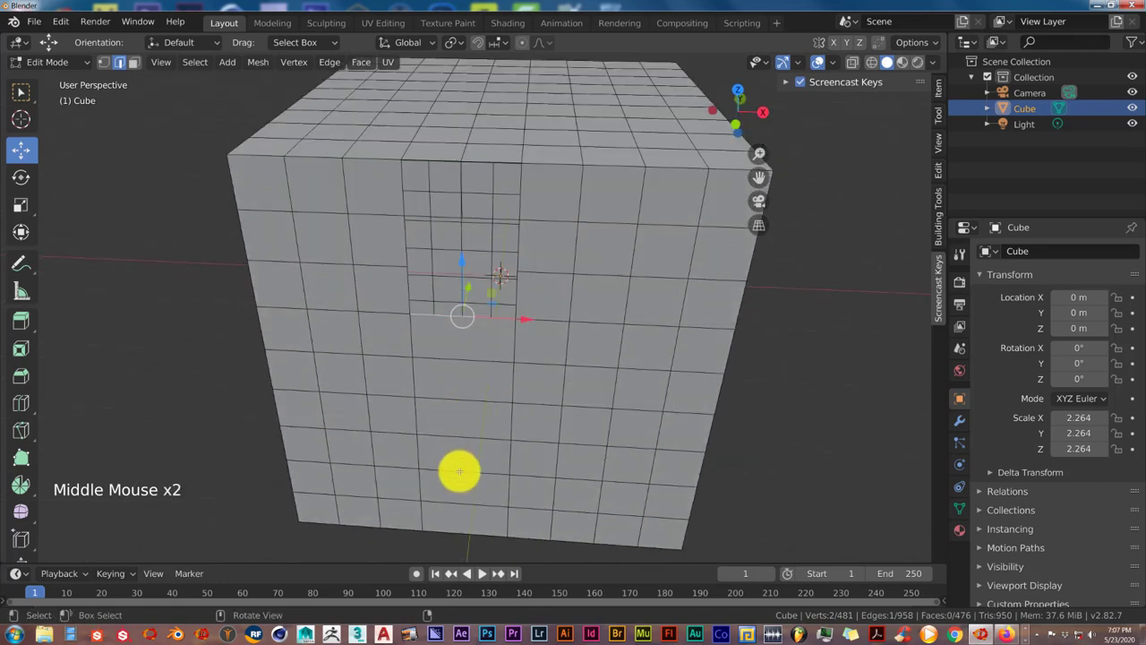
middle_drag(462, 403, 451, 410)
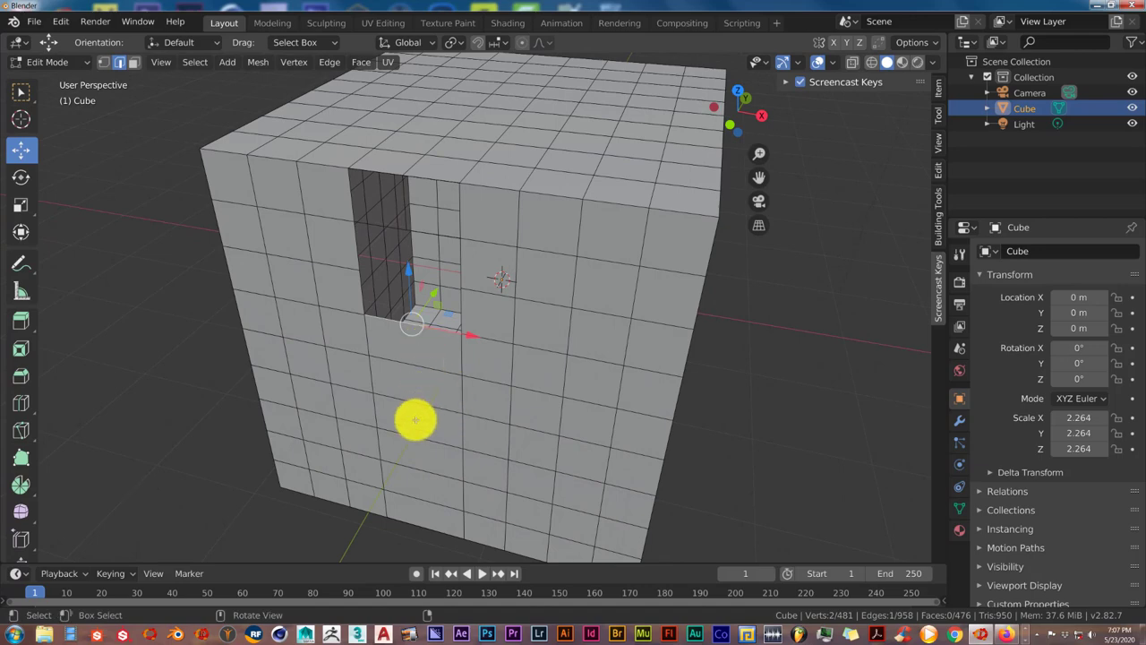
middle_drag(417, 417, 409, 409)
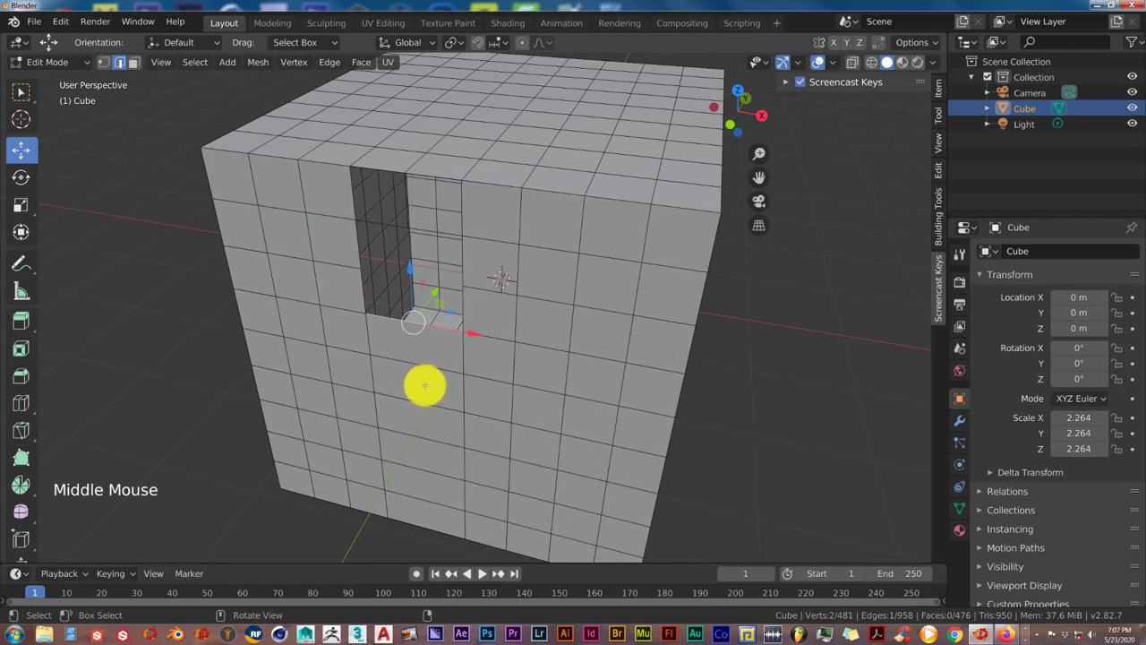
middle_drag(431, 326, 445, 327)
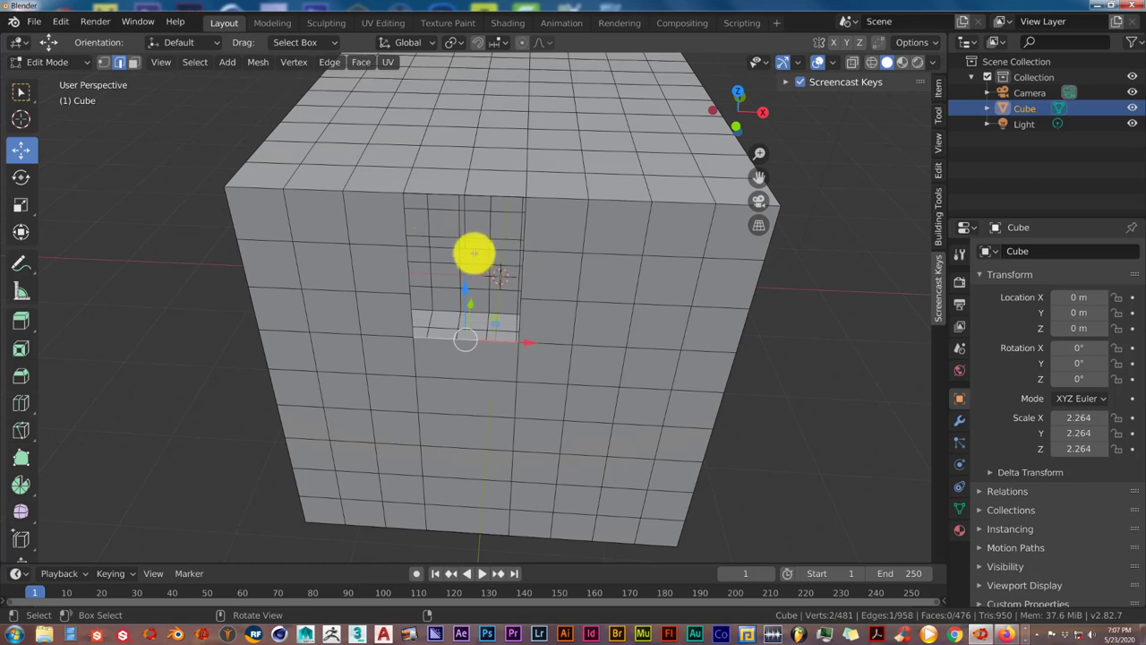
middle_drag(458, 328, 447, 361)
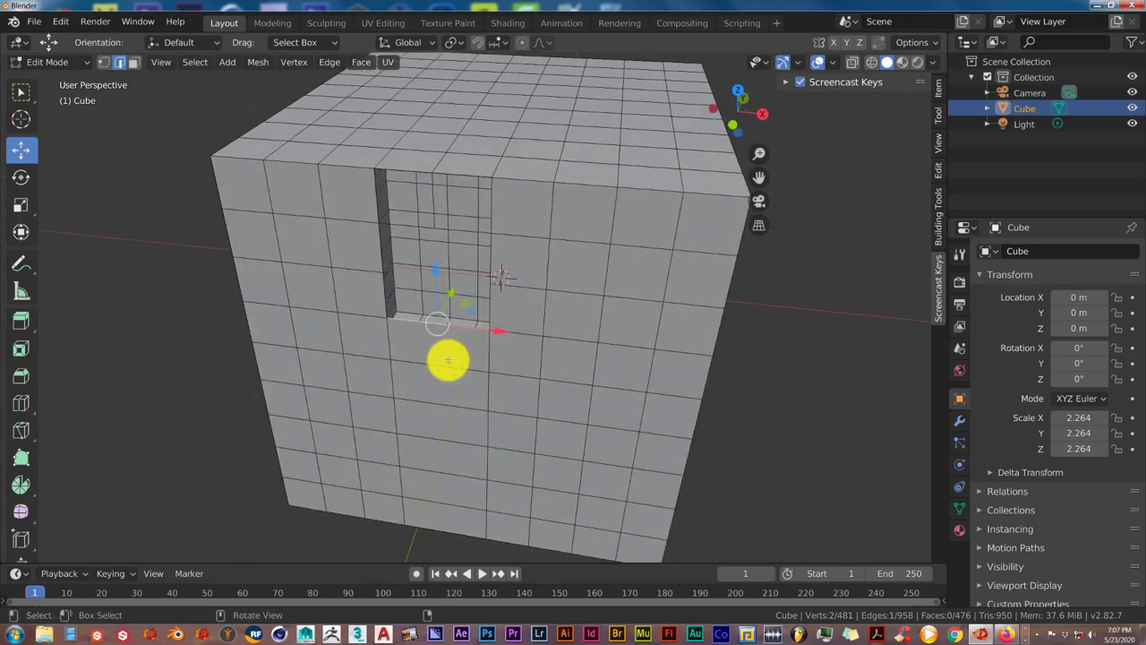
middle_drag(442, 368, 425, 366)
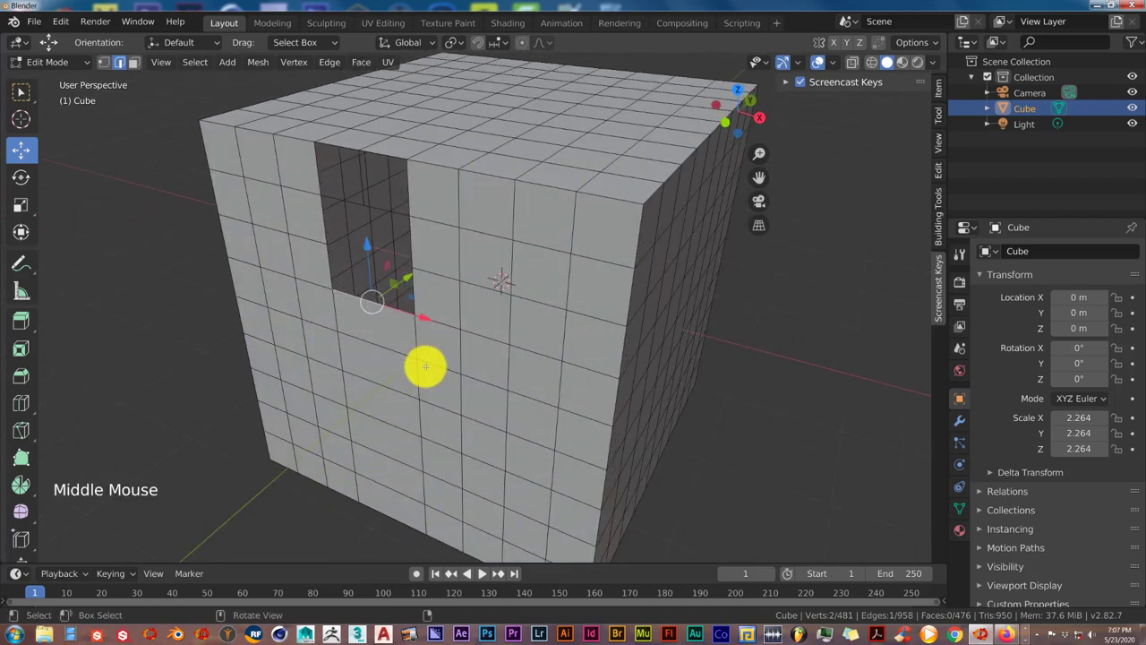